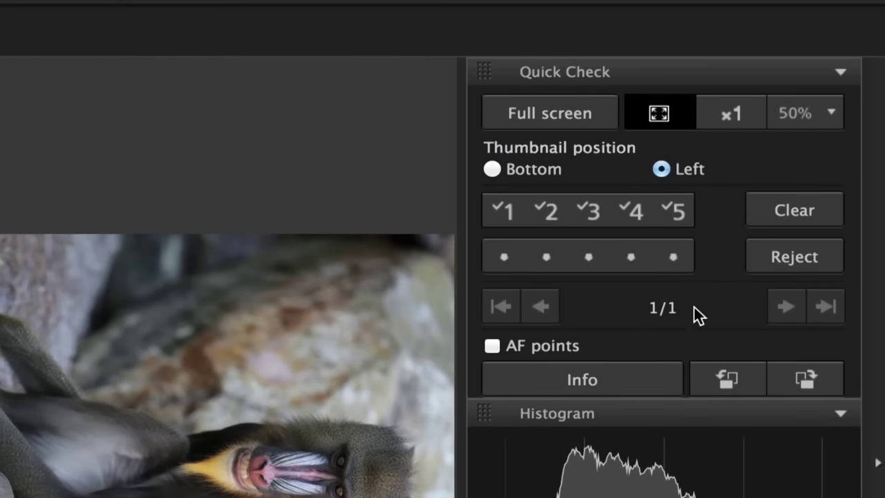
Inspect the monkey's face in _RB38333.CR2 at actual size and rotate the photo 90 degrees counterclockwise to upright.
{"action": "left_click", "coordinate": [729, 115]}
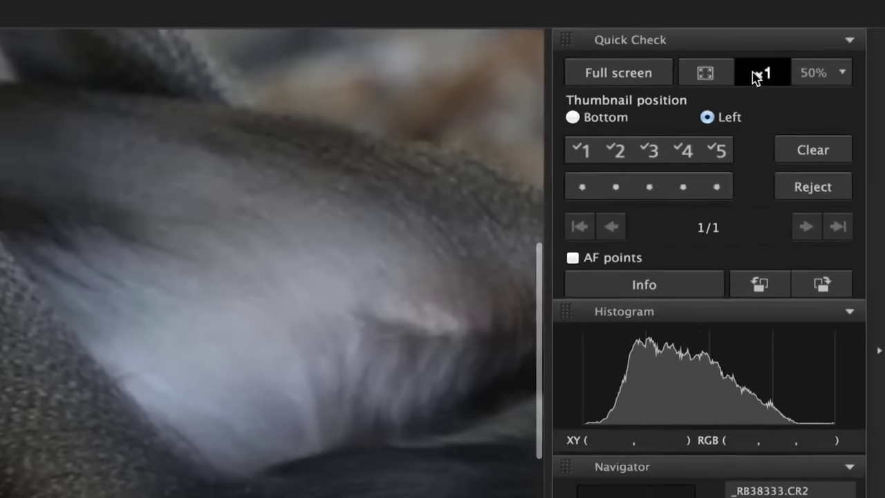
{"action": "scroll", "coordinate": [386, 238], "scroll_direction": "right", "scroll_amount": 10}
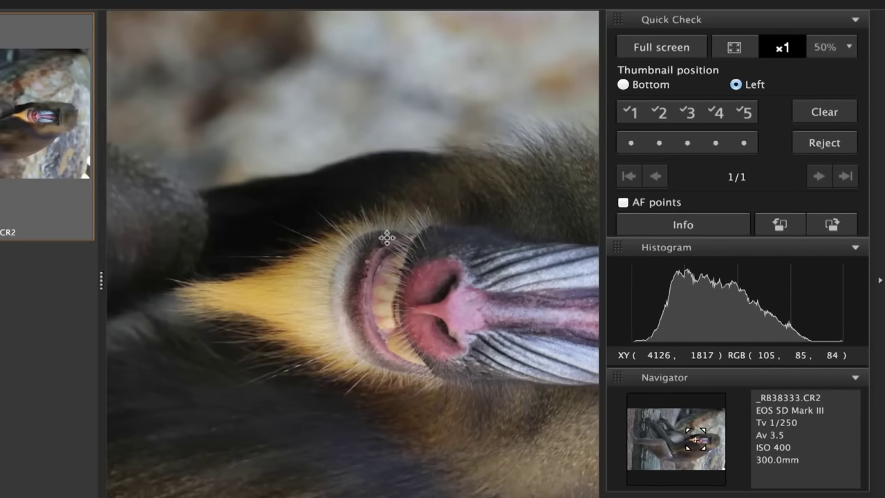
{"action": "scroll", "coordinate": [387, 238], "scroll_direction": "right", "scroll_amount": 3}
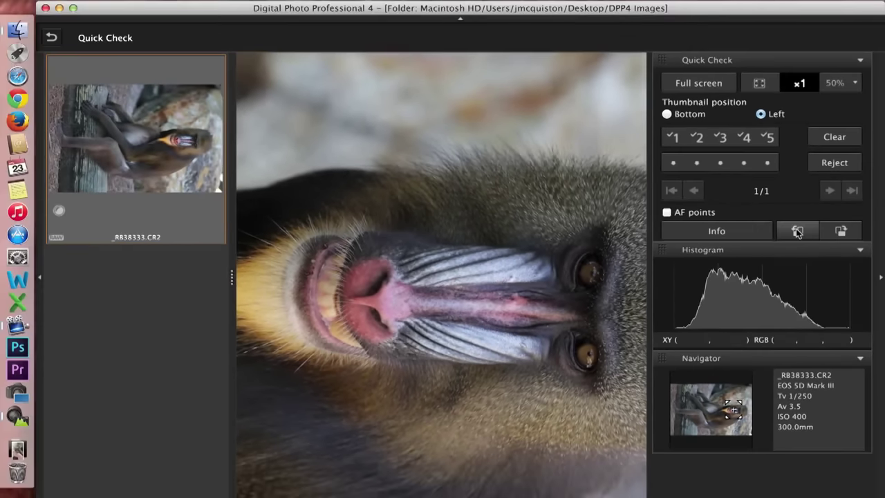
{"action": "left_click", "coordinate": [792, 229]}
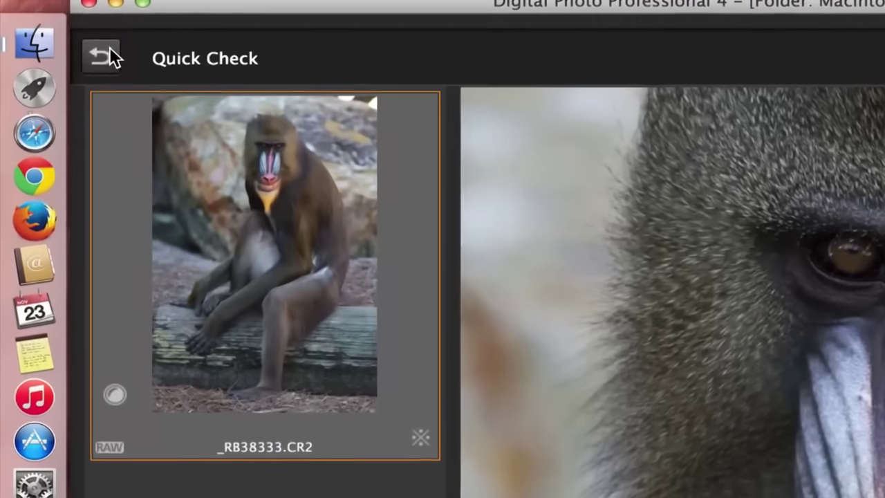
Leave Quick Check, open the rotated photo for editing and set its white balance to Shade.
{"action": "left_click", "coordinate": [102, 56]}
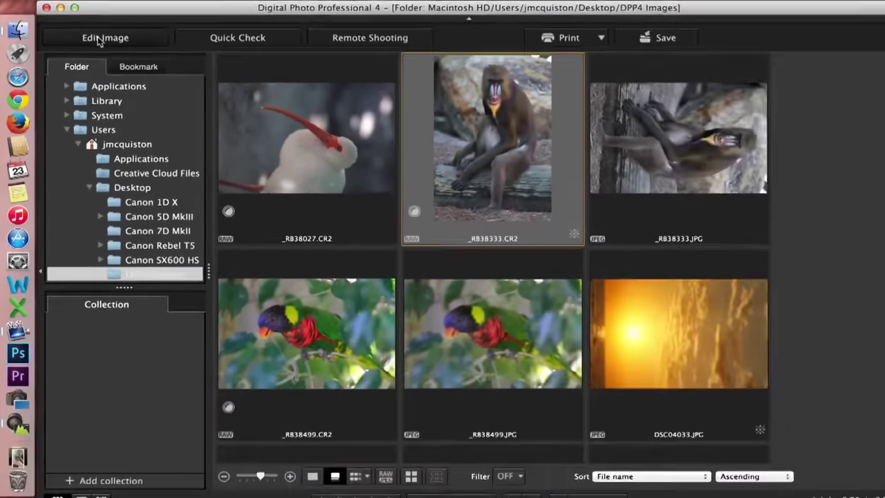
{"action": "left_click", "coordinate": [186, 54]}
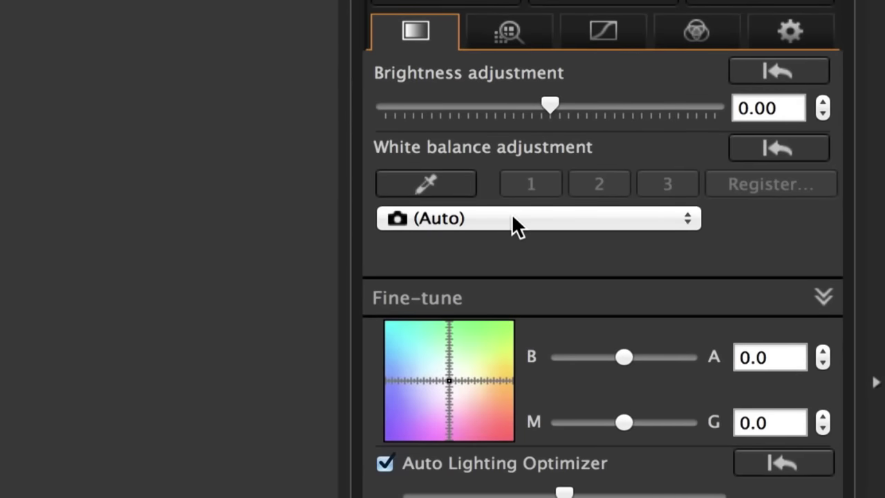
{"action": "left_click", "coordinate": [512, 218]}
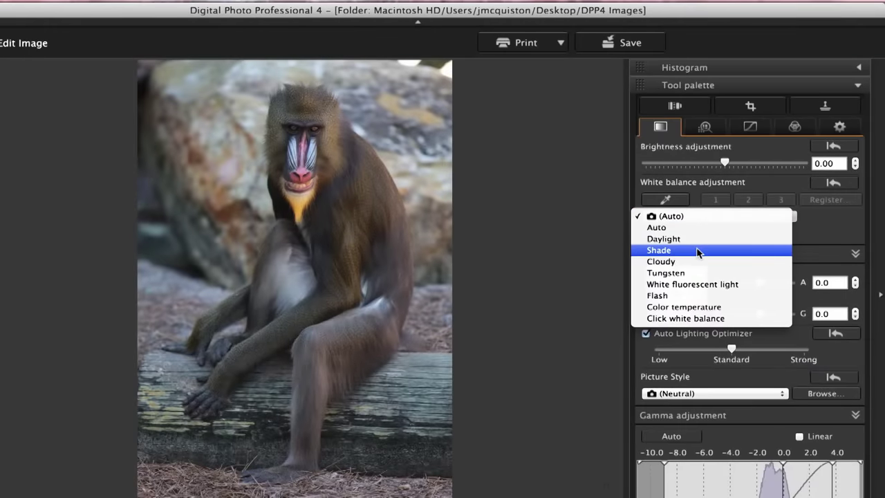
{"action": "left_click", "coordinate": [698, 251]}
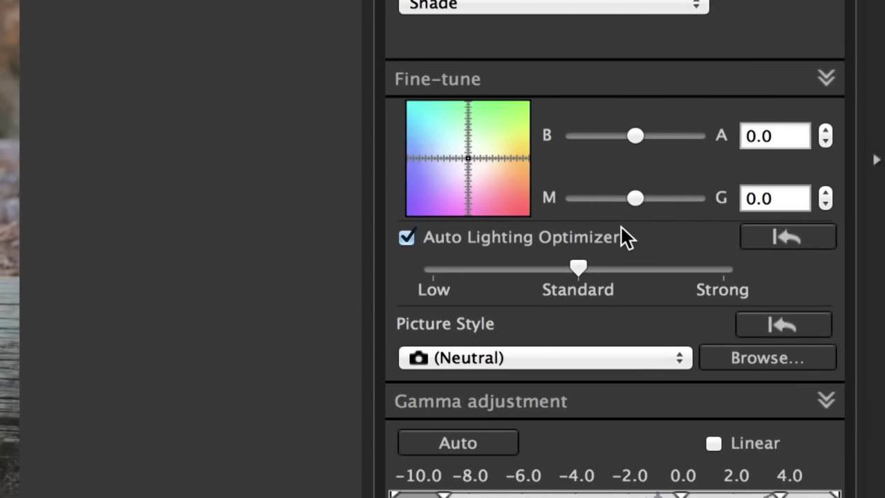
Set the photo's contrast to 1.0 and its color saturation to 1.0 in the advanced adjustments.
{"action": "scroll", "coordinate": [621, 228], "scroll_direction": "down", "scroll_amount": 10}
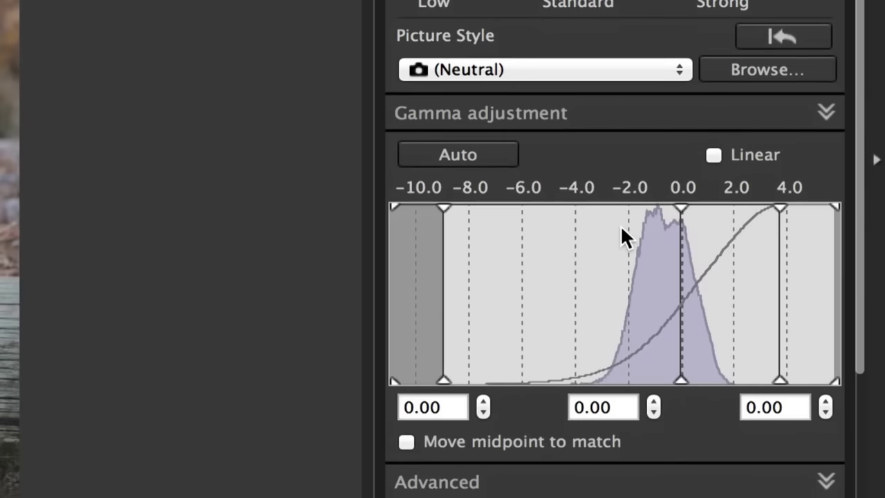
{"action": "scroll", "coordinate": [620, 229], "scroll_direction": "down", "scroll_amount": 1}
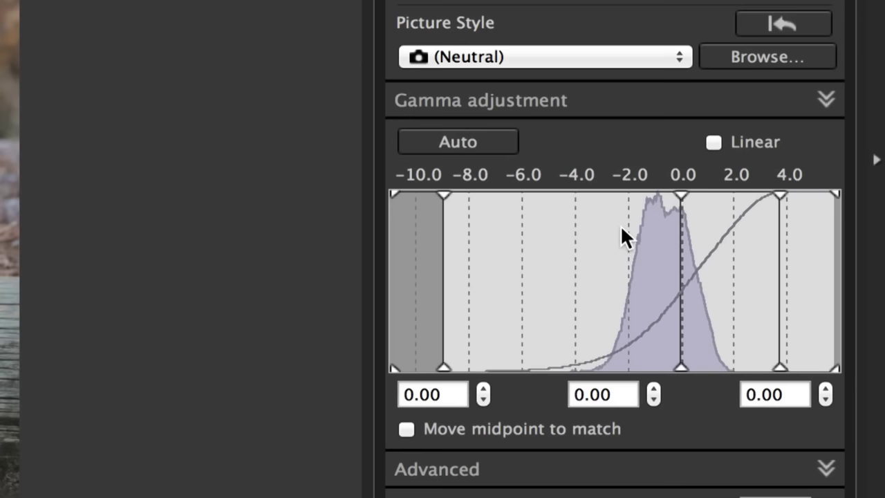
{"action": "scroll", "coordinate": [621, 226], "scroll_direction": "down", "scroll_amount": 5}
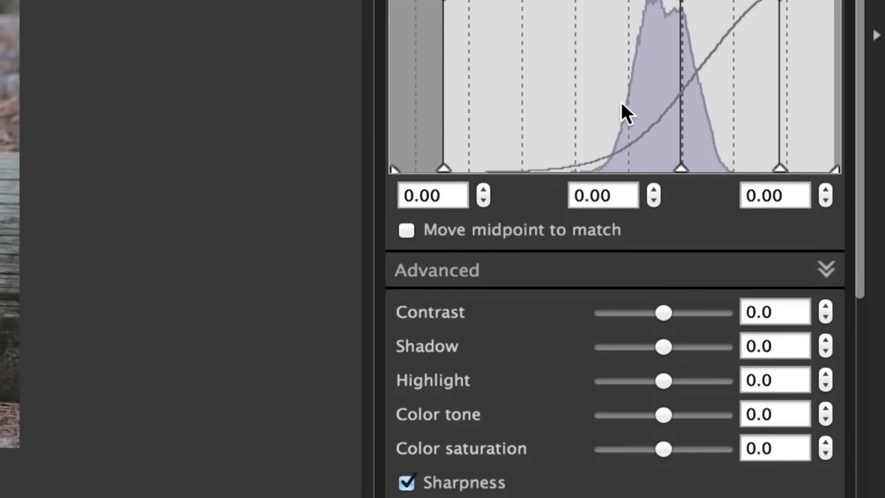
{"action": "scroll", "coordinate": [621, 107], "scroll_direction": "down", "scroll_amount": 3}
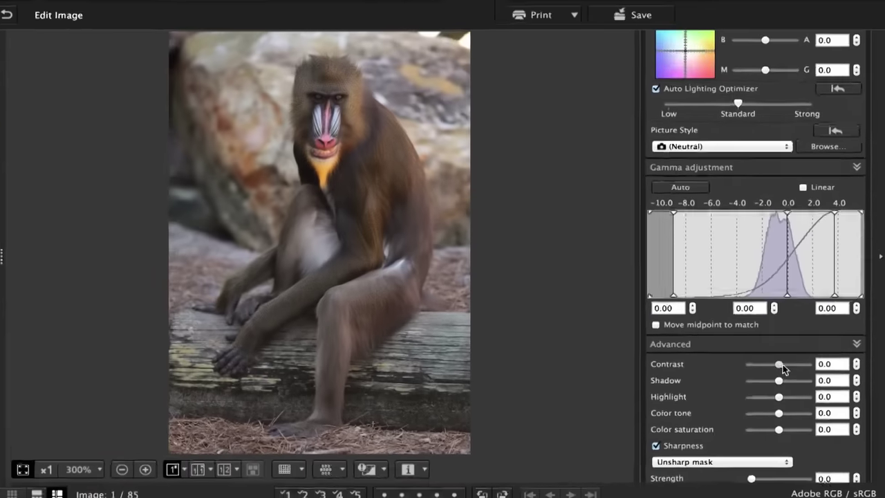
{"action": "left_click_drag", "start_coordinate": [664, 261], "coordinate": [678, 263]}
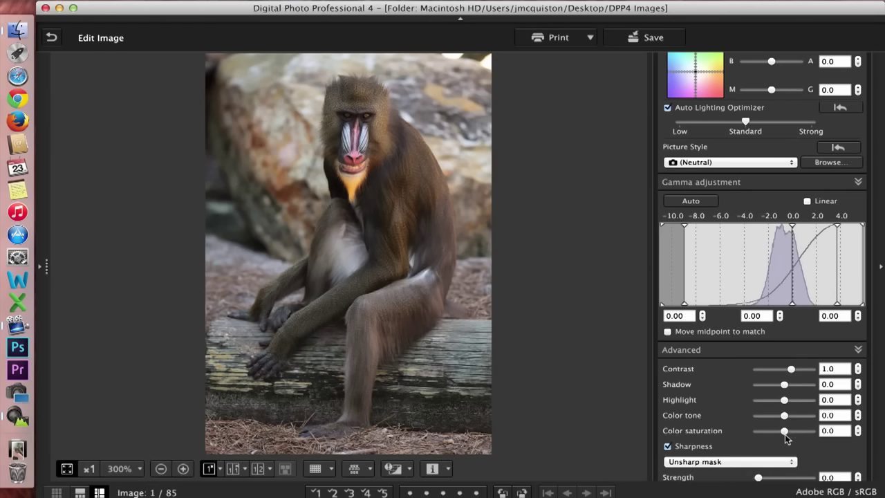
{"action": "left_click_drag", "start_coordinate": [785, 434], "coordinate": [793, 434]}
Open the image detail adjustments and point the enlarged sub-window preview at the monkey's mouth.
{"action": "scroll", "coordinate": [761, 441], "scroll_direction": "down", "scroll_amount": 3}
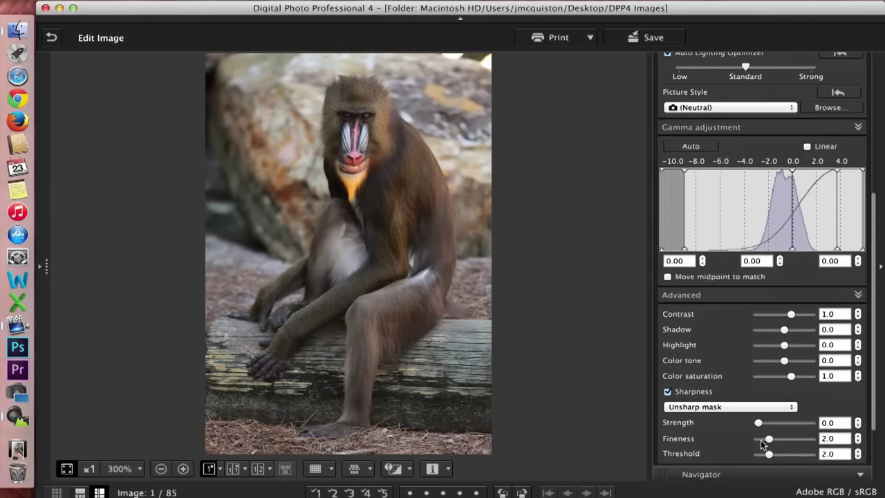
{"action": "scroll", "coordinate": [761, 440], "scroll_direction": "down", "scroll_amount": 1}
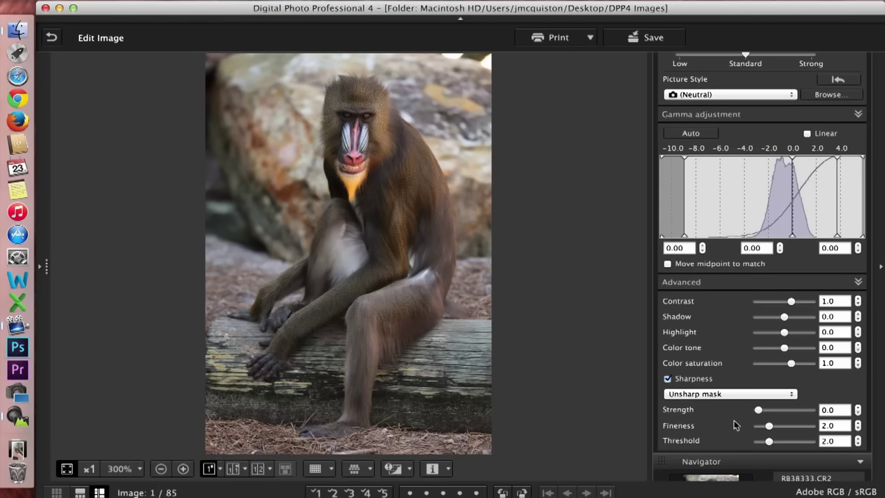
{"action": "scroll", "coordinate": [735, 424], "scroll_direction": "up", "scroll_amount": 10}
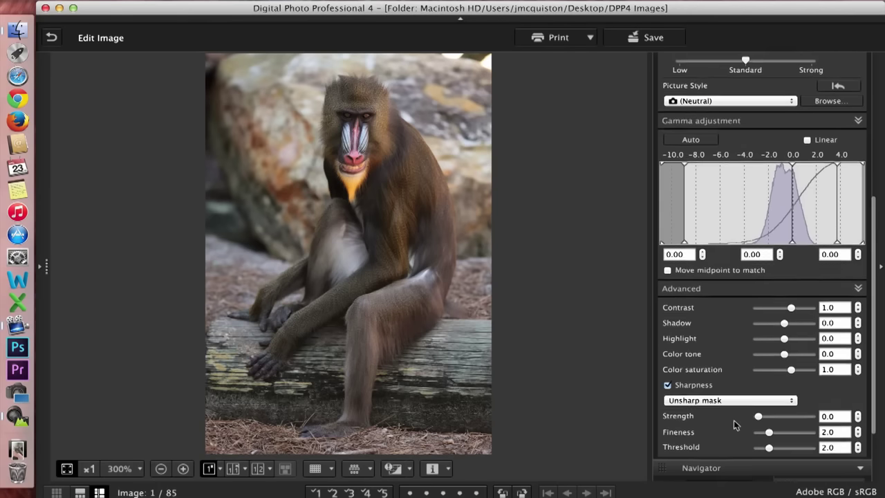
{"action": "scroll", "coordinate": [735, 424], "scroll_direction": "up", "scroll_amount": 3}
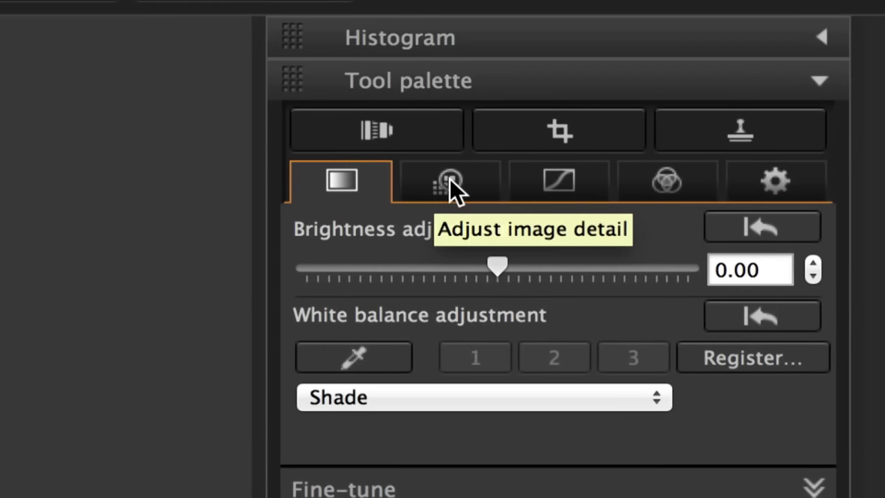
{"action": "left_click", "coordinate": [450, 178]}
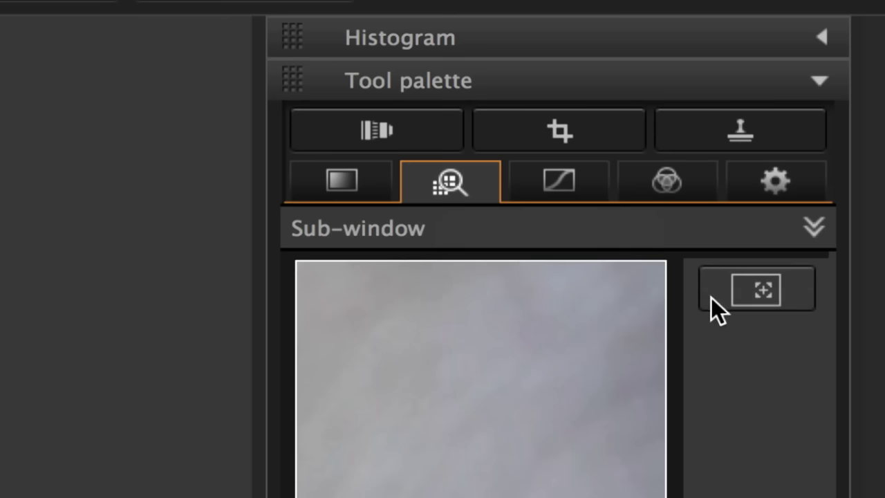
{"action": "left_click", "coordinate": [754, 287]}
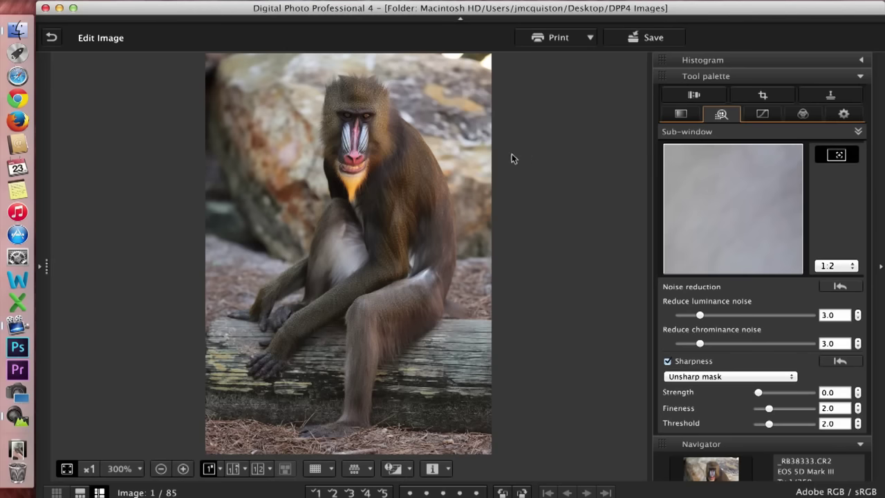
{"action": "left_click", "coordinate": [393, 150]}
{"action": "left_click", "coordinate": [354, 150]}
{"action": "left_click", "coordinate": [334, 154]}
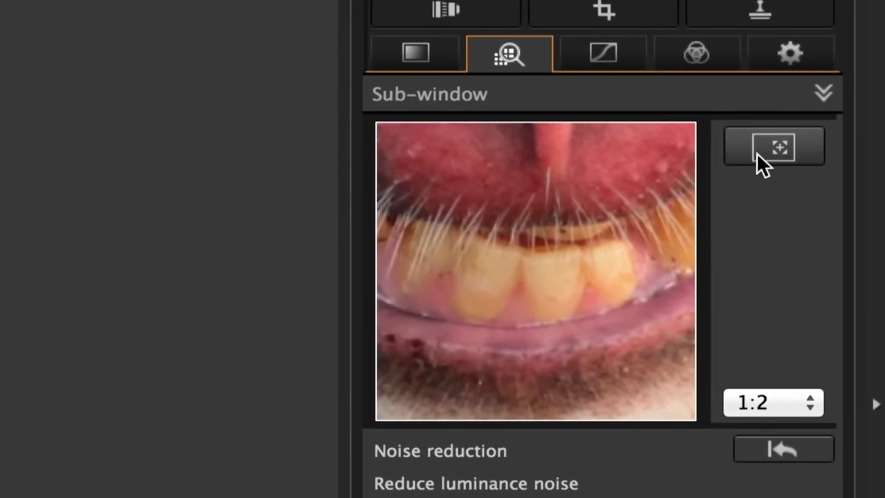
{"action": "left_click", "coordinate": [759, 155]}
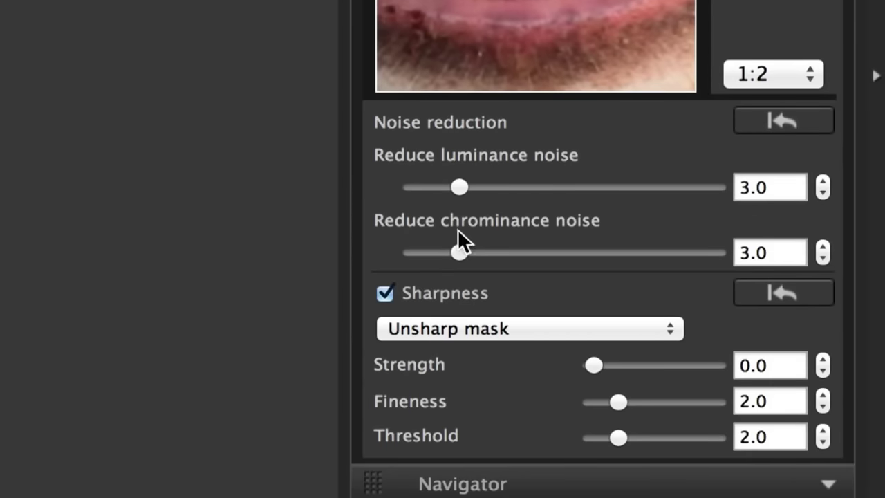
Raise the Unsharp mask strength slightly to sharpen the photo.
{"action": "scroll", "coordinate": [523, 298], "scroll_direction": "down", "scroll_amount": 1}
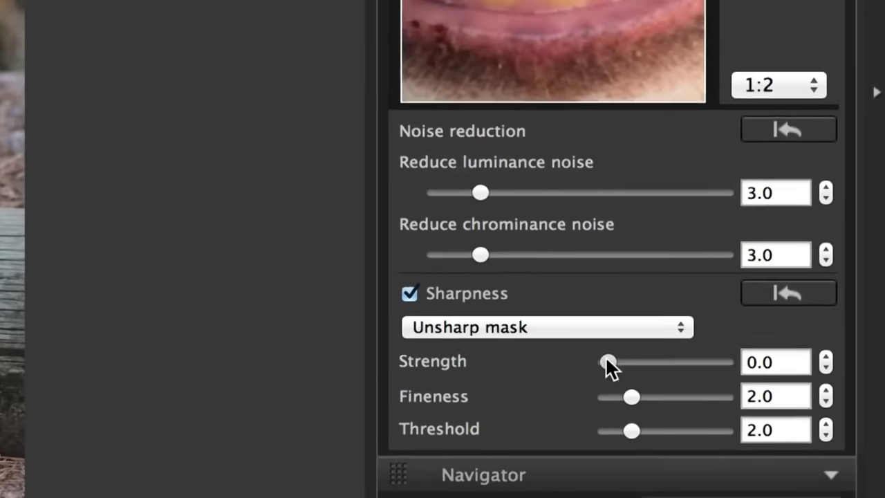
{"action": "left_click_drag", "start_coordinate": [591, 359], "coordinate": [619, 360]}
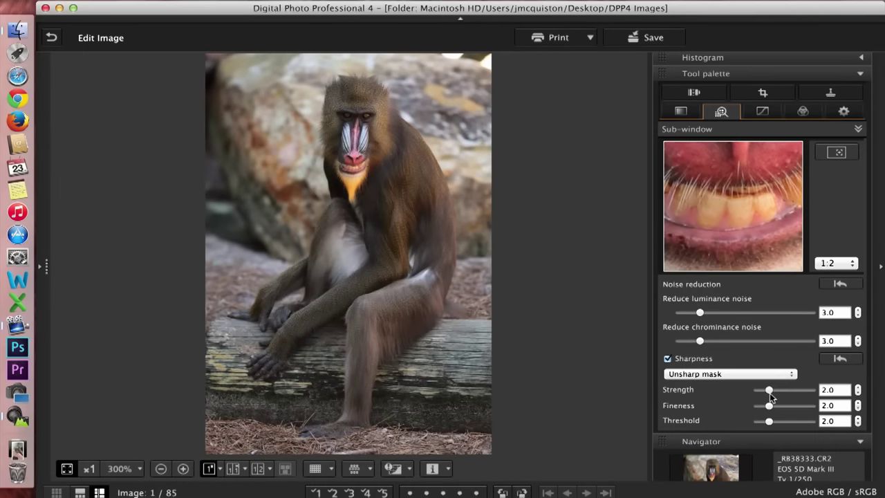
{"action": "left_click_drag", "start_coordinate": [770, 393], "coordinate": [774, 395]}
Adjust the red channel's tone curve with a point at X 151, Y 161 for a slight lift.
{"action": "left_click", "coordinate": [769, 114]}
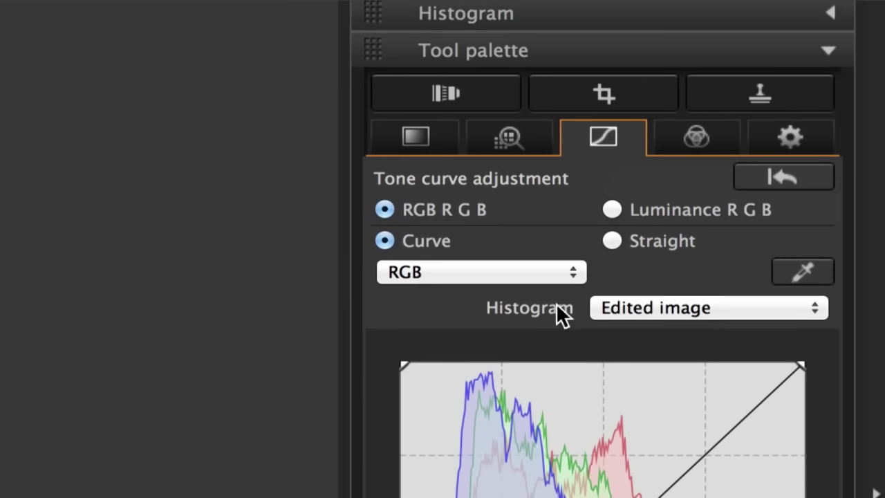
{"action": "left_click", "coordinate": [513, 276]}
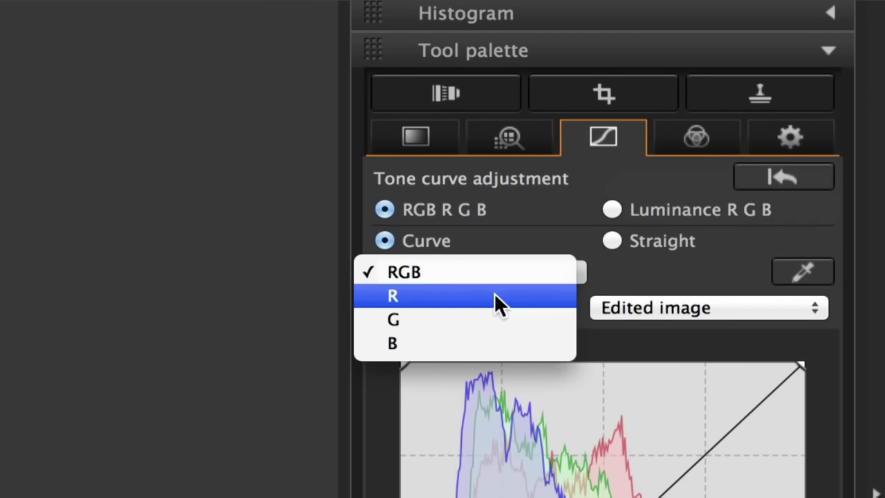
{"action": "left_click", "coordinate": [495, 293]}
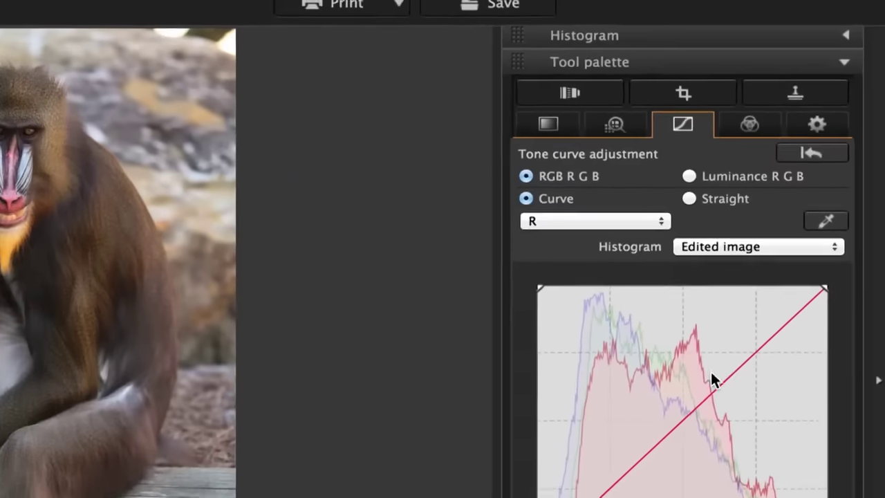
{"action": "left_click_drag", "start_coordinate": [711, 387], "coordinate": [705, 352]}
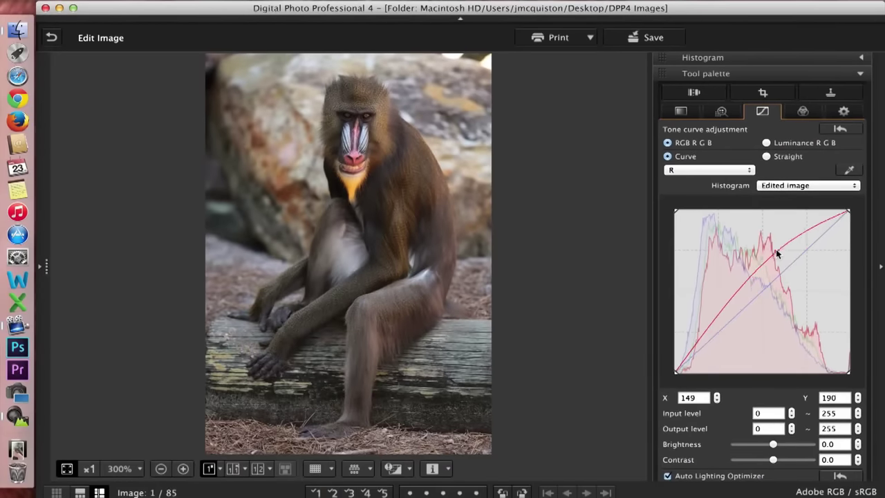
{"action": "left_click_drag", "start_coordinate": [777, 254], "coordinate": [771, 247]}
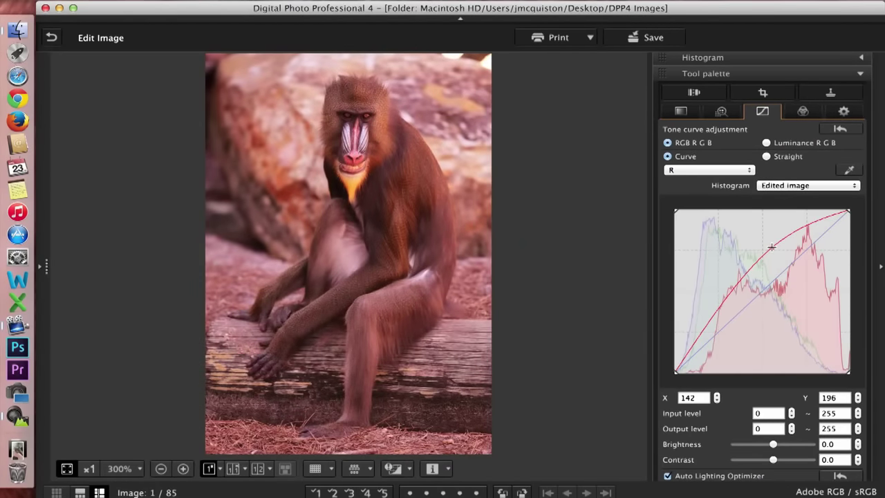
{"action": "left_click_drag", "start_coordinate": [771, 247], "coordinate": [778, 269]}
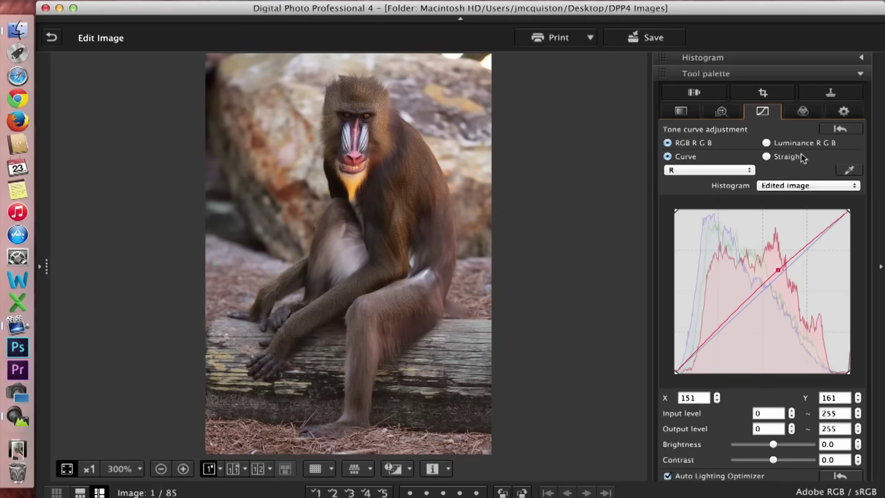
Set the saturation of both Red and Blue to 1.0 and compare the edited photo side by side with the original.
{"action": "left_click", "coordinate": [803, 114]}
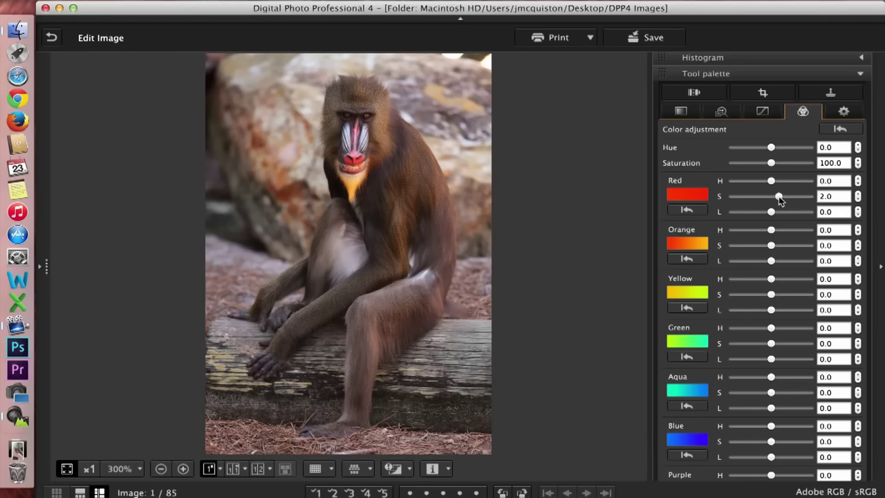
{"action": "left_click_drag", "start_coordinate": [779, 199], "coordinate": [777, 200]}
{"action": "left_click_drag", "start_coordinate": [772, 442], "coordinate": [776, 441]}
{"action": "left_click", "coordinate": [235, 469]}
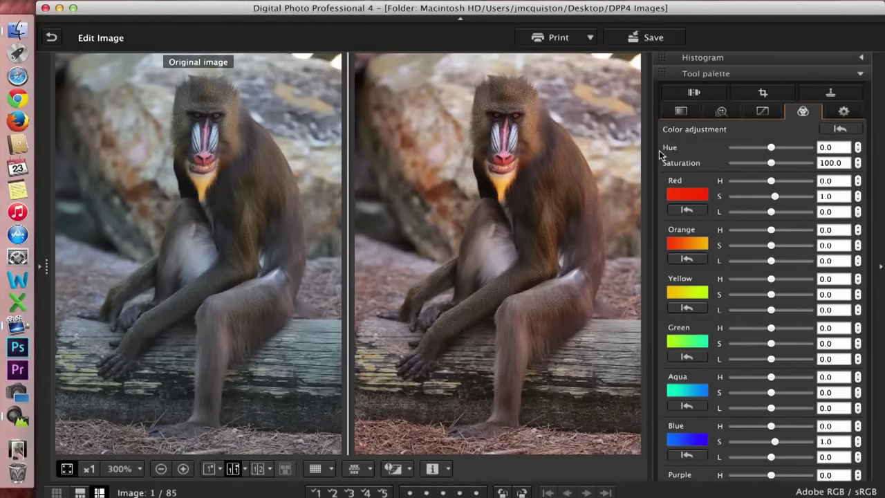
Clone clean skin from the nearby lip over the yellow speck on the monkey's lower lip.
{"action": "left_click", "coordinate": [829, 96]}
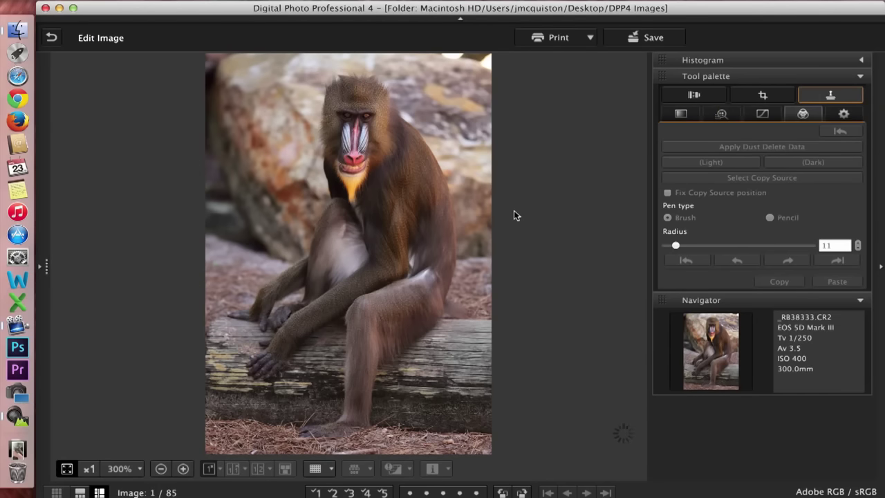
{"action": "left_click", "coordinate": [92, 470]}
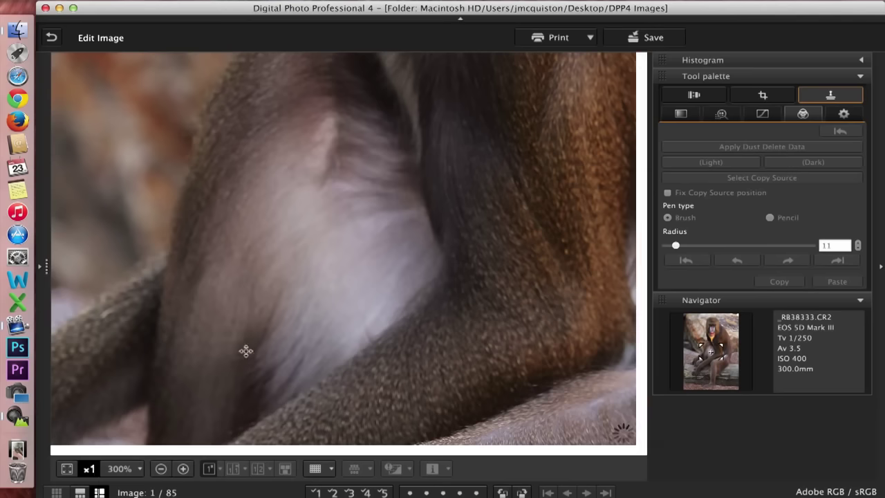
{"action": "scroll", "coordinate": [408, 249], "scroll_direction": "up", "scroll_amount": 3}
{"action": "scroll", "coordinate": [409, 250], "scroll_direction": "up", "scroll_amount": 10}
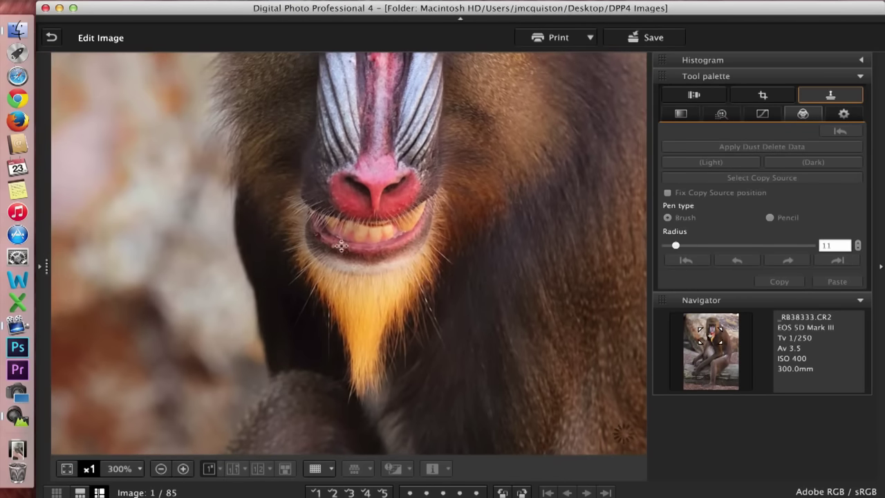
{"action": "left_click", "coordinate": [183, 469]}
{"action": "left_click", "coordinate": [184, 468]}
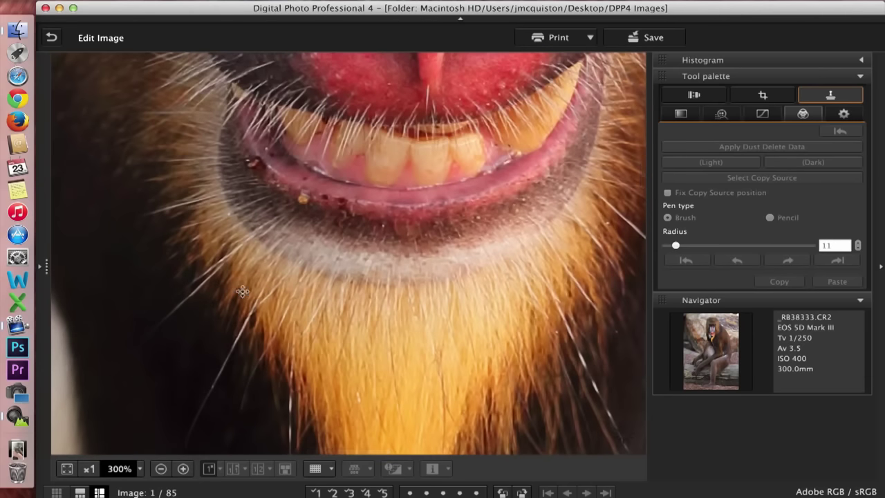
{"action": "scroll", "coordinate": [242, 290], "scroll_direction": "down", "scroll_amount": 2}
{"action": "scroll", "coordinate": [242, 290], "scroll_direction": "up", "scroll_amount": 2}
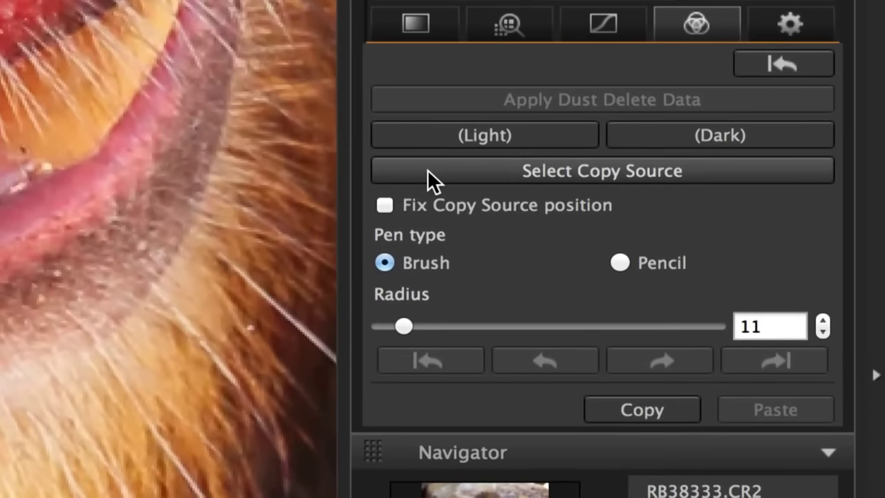
{"action": "left_click", "coordinate": [427, 169]}
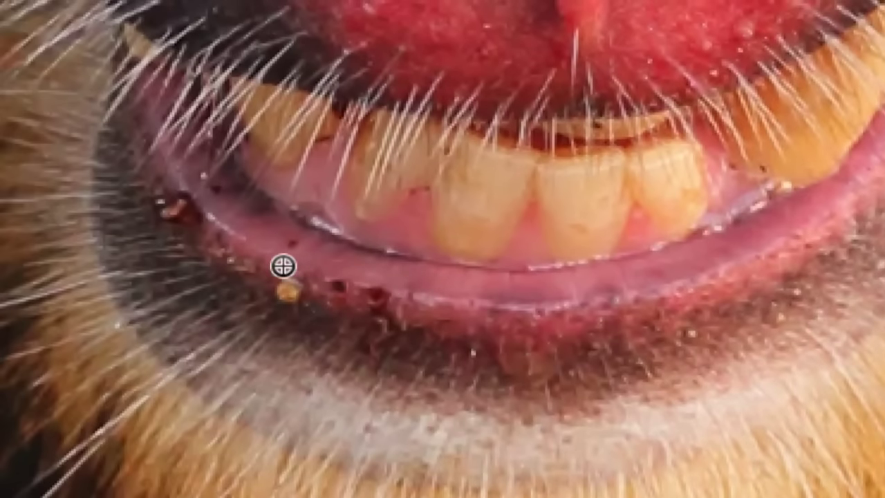
{"action": "left_click", "coordinate": [240, 247]}
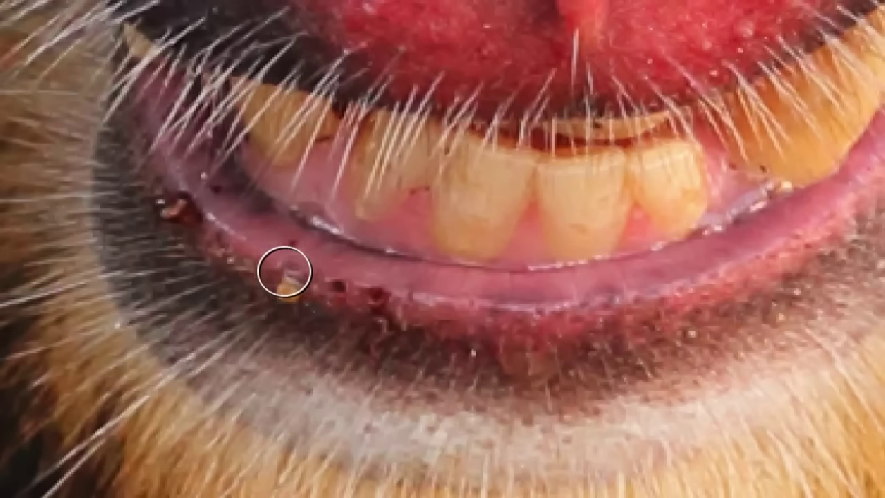
{"action": "left_click", "coordinate": [291, 275]}
{"action": "left_click", "coordinate": [291, 284]}
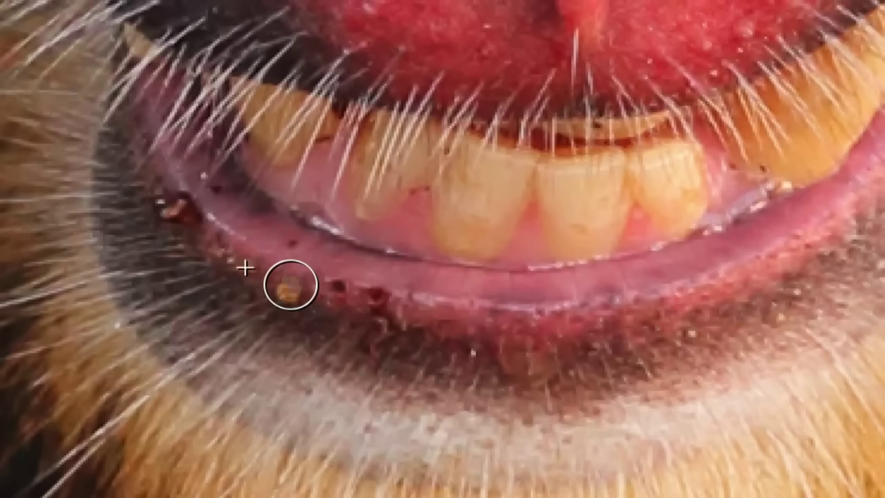
{"action": "left_click", "coordinate": [288, 290]}
{"action": "left_click", "coordinate": [282, 292]}
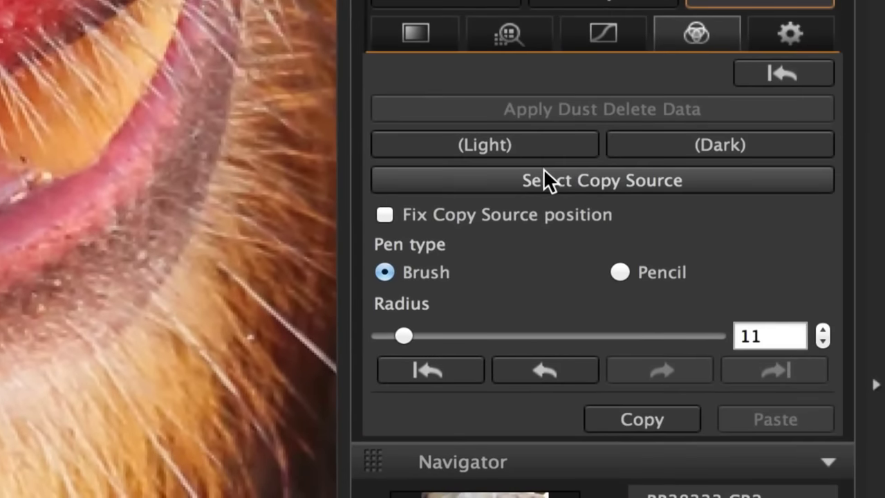
Set a new copy source on the lip near the mouth corner and clone over the reddish-brown blemish just below it.
{"action": "left_click", "coordinate": [543, 169]}
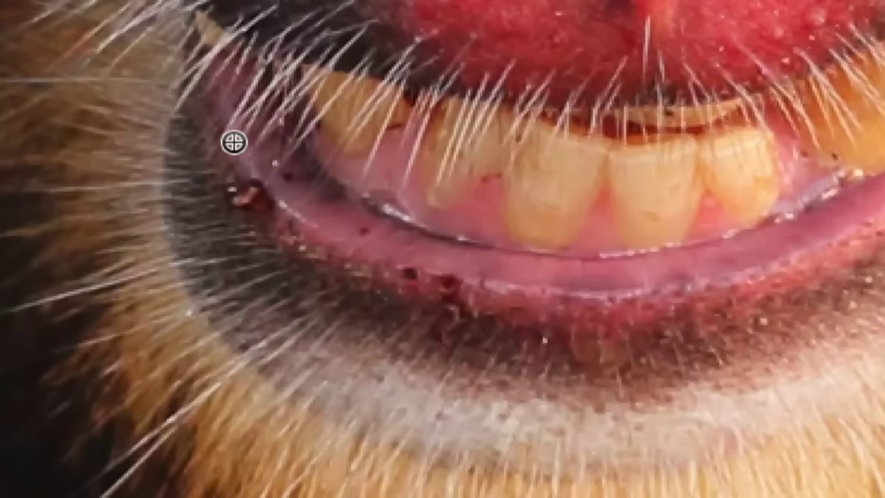
{"action": "left_click", "coordinate": [229, 148]}
{"action": "left_click", "coordinate": [247, 177]}
{"action": "left_click", "coordinate": [257, 191]}
{"action": "left_click", "coordinate": [256, 191]}
{"action": "left_click", "coordinate": [239, 202]}
{"action": "left_click", "coordinate": [231, 192]}
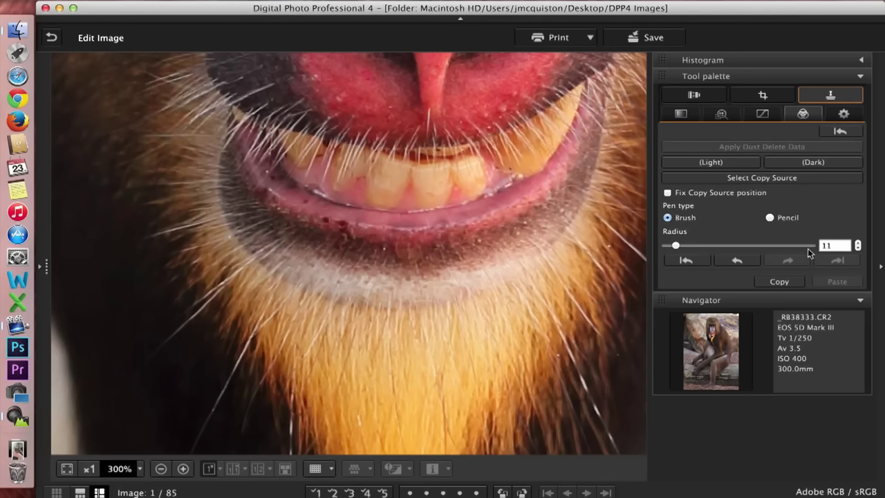
Compare the mouth before and after retouching by undoing and redoing all the copy strokes twice.
{"action": "left_click", "coordinate": [688, 260]}
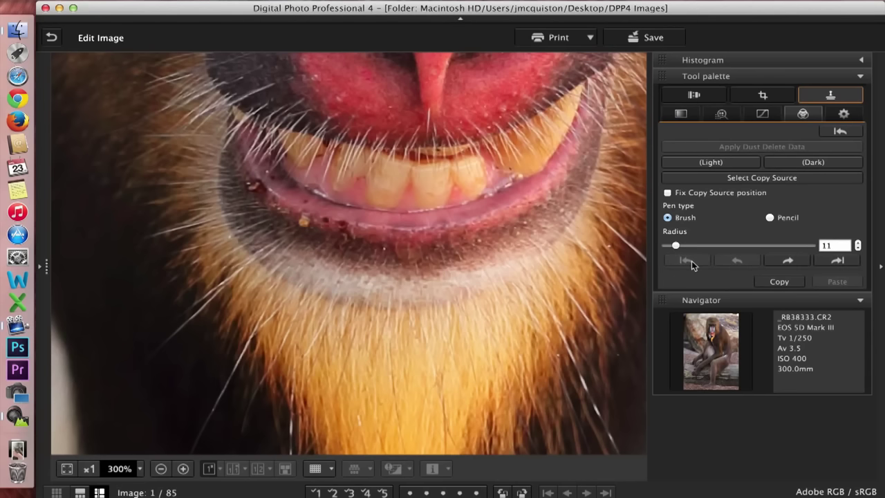
{"action": "left_click", "coordinate": [835, 260]}
{"action": "left_click", "coordinate": [695, 260]}
{"action": "left_click", "coordinate": [843, 262]}
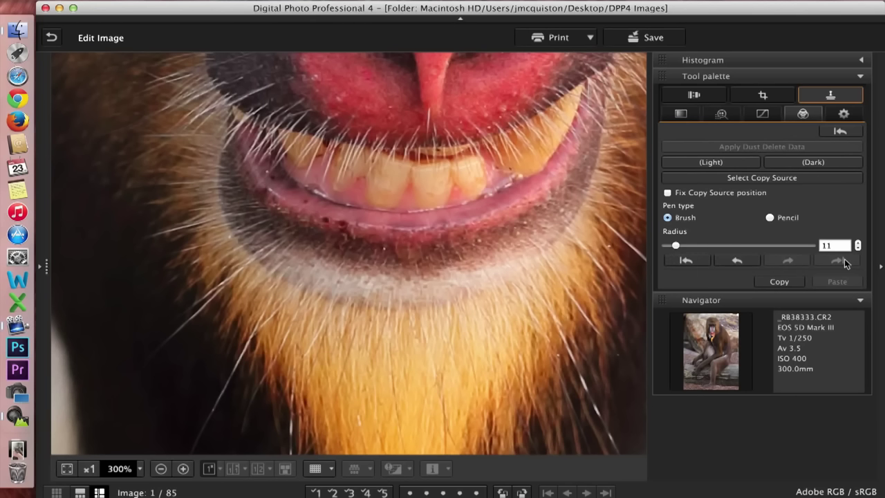
Try several rotation angles on the monkey photo and settle on an angle of -2.00.
{"action": "left_click", "coordinate": [763, 97]}
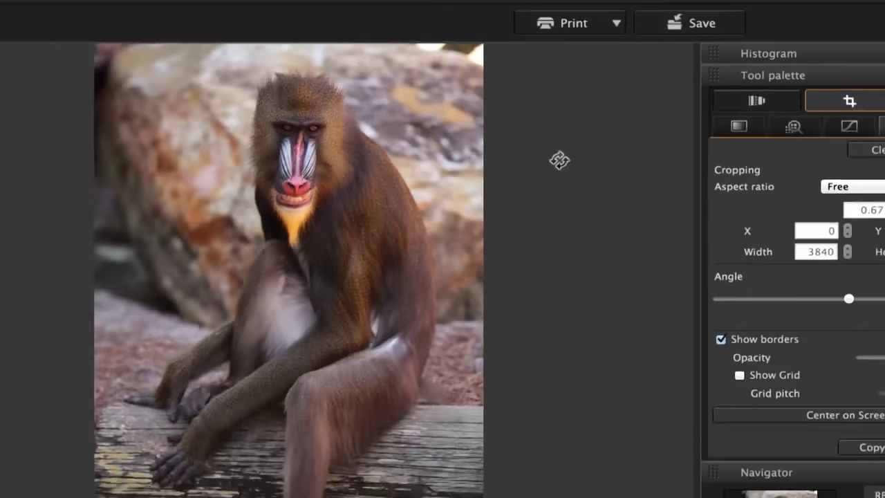
{"action": "mouse_move", "coordinate": [560, 160]}
{"action": "left_mouse_down"}
{"action": "mouse_move", "coordinate": [538, 138]}
{"action": "mouse_move", "coordinate": [576, 181]}
{"action": "mouse_move", "coordinate": [561, 158]}
{"action": "left_mouse_up"}
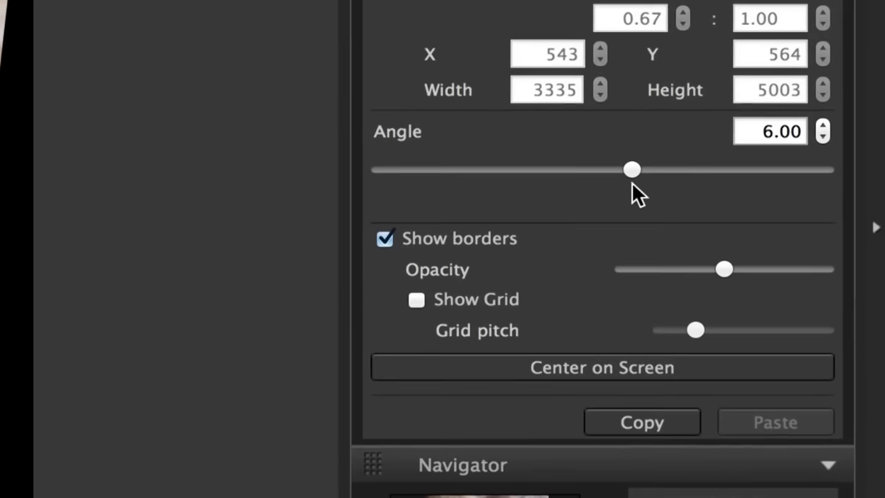
{"action": "left_click_drag", "start_coordinate": [635, 174], "coordinate": [612, 173]}
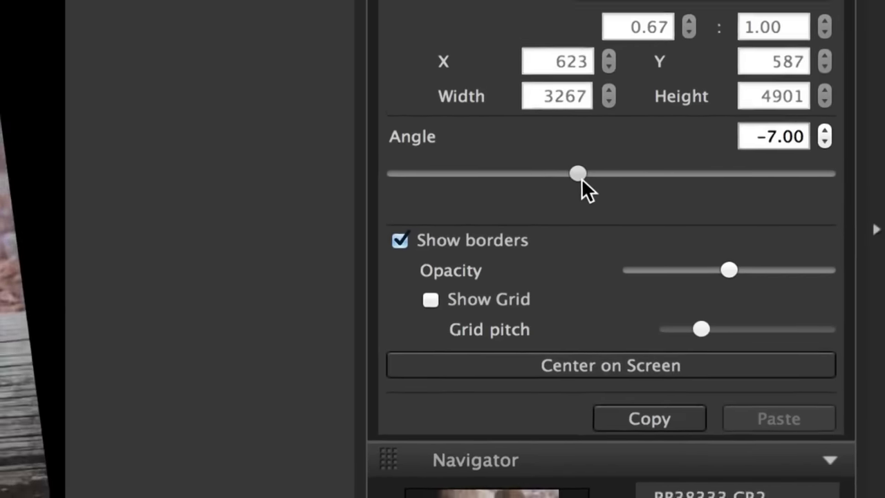
{"action": "left_click_drag", "start_coordinate": [686, 206], "coordinate": [679, 207]}
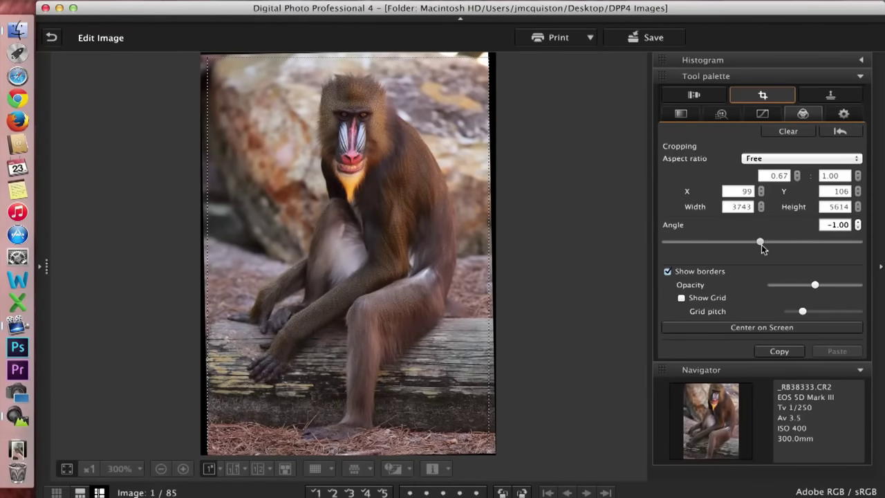
{"action": "left_click_drag", "start_coordinate": [761, 244], "coordinate": [760, 244]}
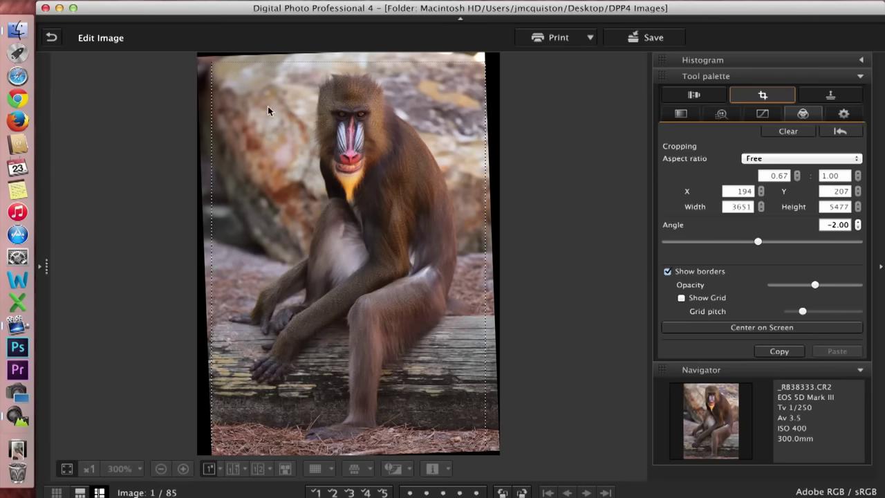
Crop the rotated photo with a Free aspect ratio to X 321, Y 209, width 3522 and height 5526.
{"action": "left_click_drag", "start_coordinate": [210, 62], "coordinate": [528, 416]}
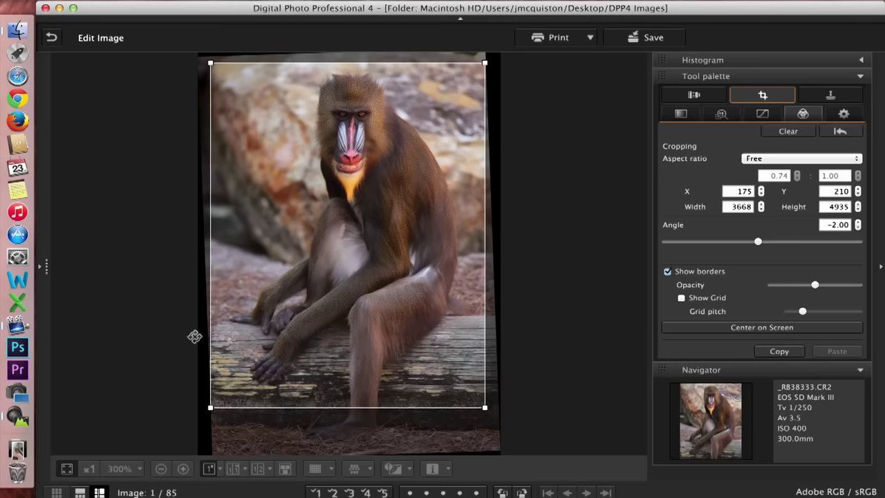
{"action": "left_click_drag", "start_coordinate": [209, 336], "coordinate": [221, 336]}
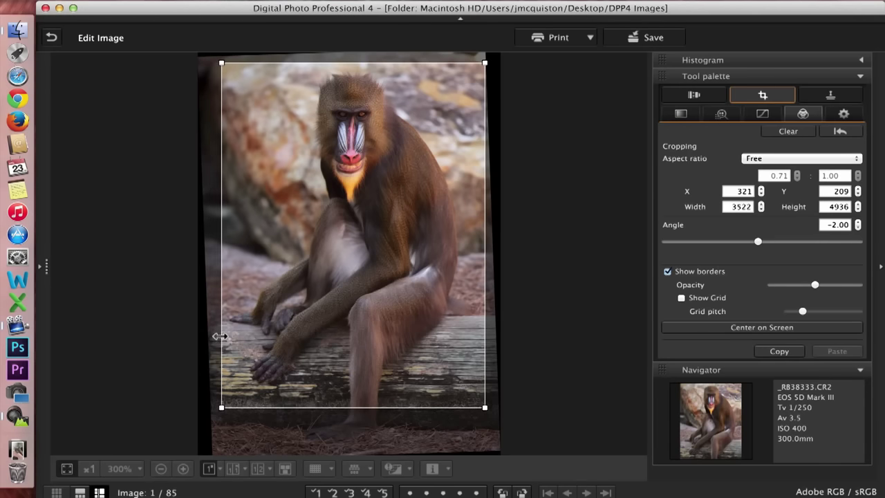
{"action": "left_click_drag", "start_coordinate": [255, 406], "coordinate": [257, 448]}
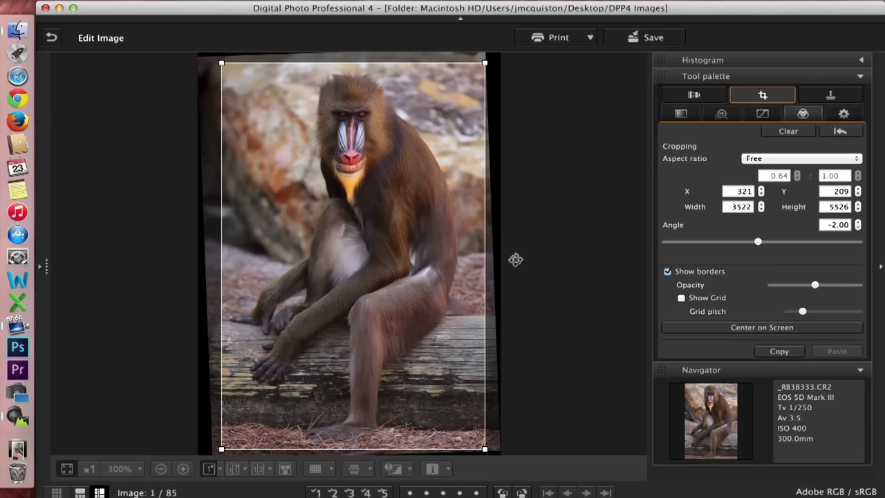
Open the lens corrections, enable Peripheral illumination for the palm tree photo and raise its strength slightly.
{"action": "left_click", "coordinate": [694, 96]}
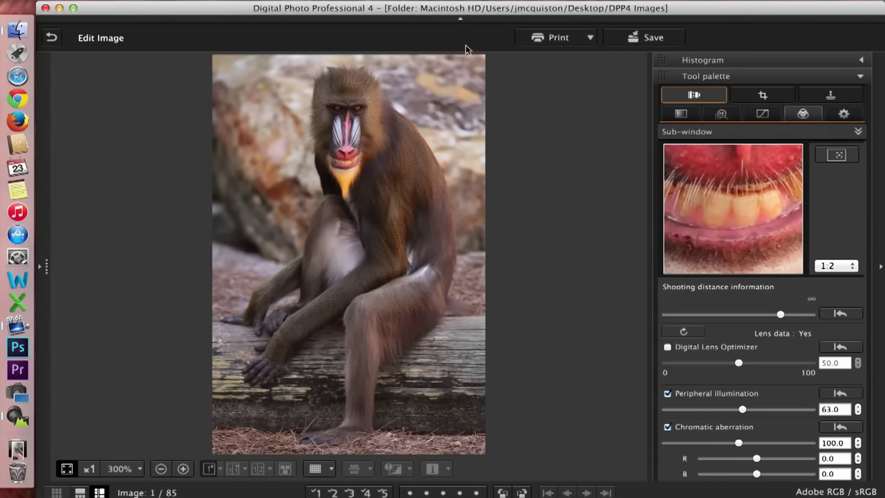
{"action": "scroll", "coordinate": [739, 405], "scroll_direction": "down", "scroll_amount": 2}
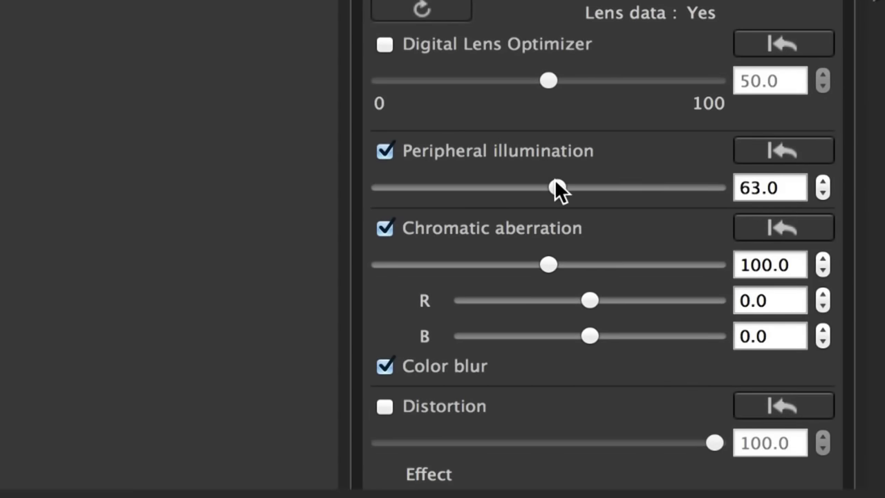
{"action": "scroll", "coordinate": [554, 178], "scroll_direction": "down", "scroll_amount": 3}
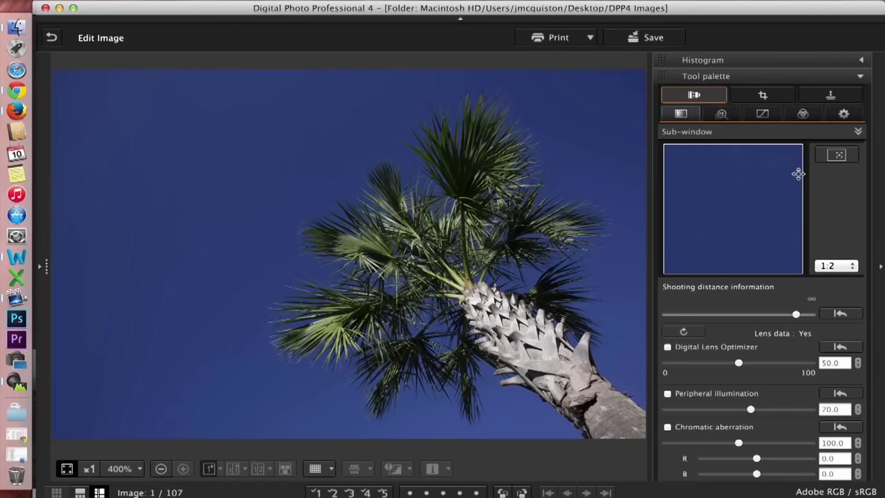
{"action": "left_click", "coordinate": [668, 394]}
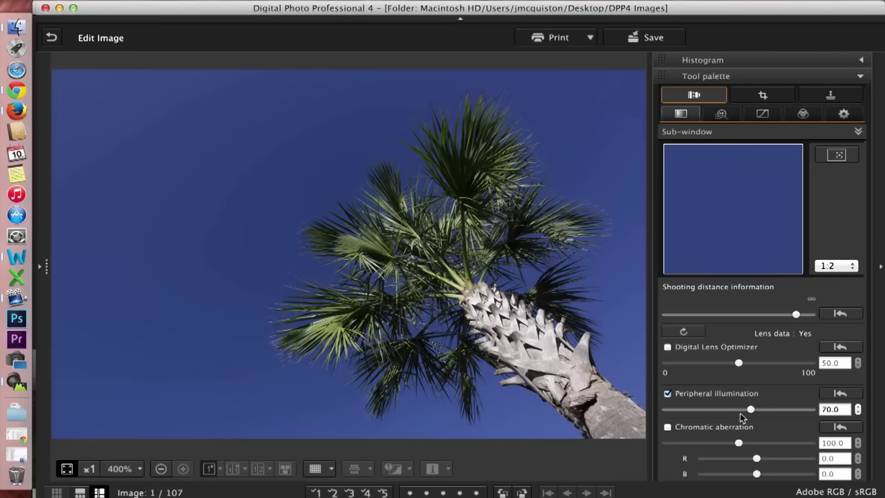
{"action": "left_click_drag", "start_coordinate": [753, 410], "coordinate": [765, 410]}
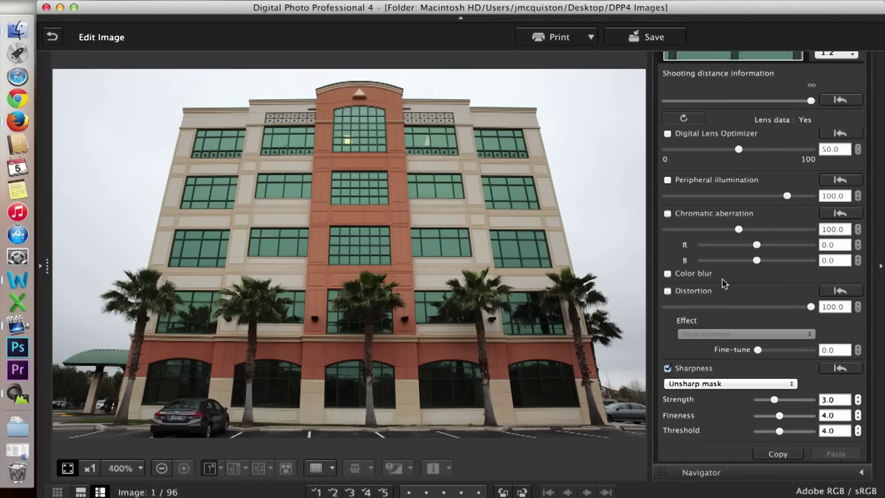
Enable Distortion correction on the office building photo and Chromatic aberration correction on the gazebo photo.
{"action": "left_click", "coordinate": [668, 291]}
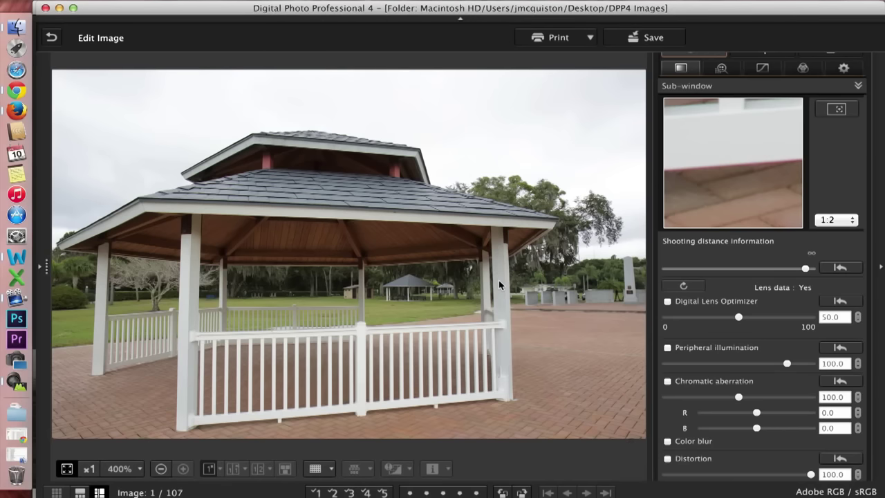
{"action": "left_click", "coordinate": [119, 469]}
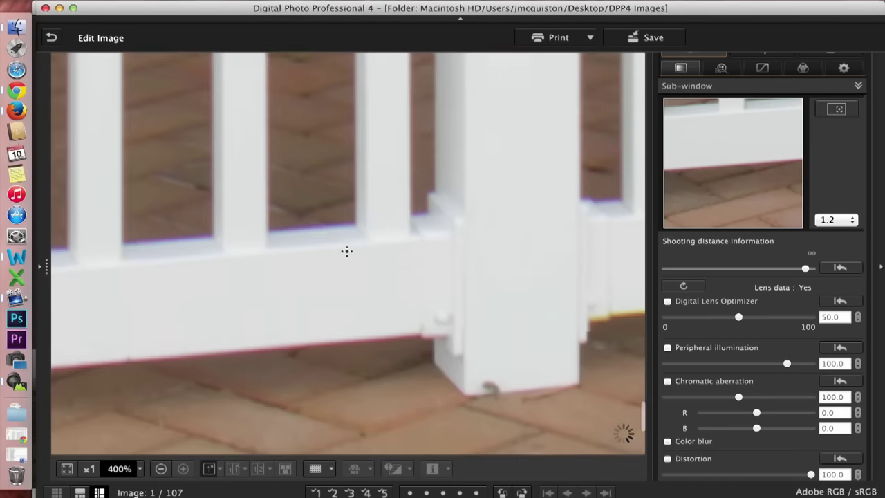
{"action": "scroll", "coordinate": [346, 251], "scroll_direction": "up", "scroll_amount": 5}
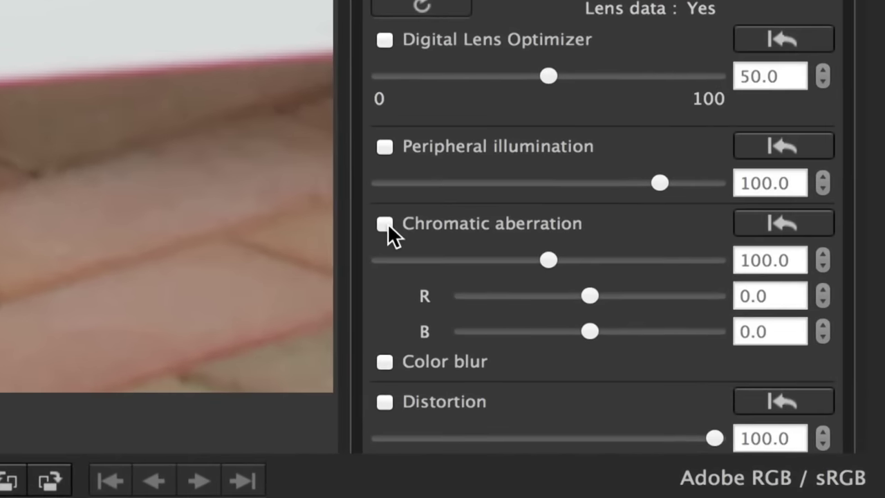
{"action": "left_click", "coordinate": [385, 223]}
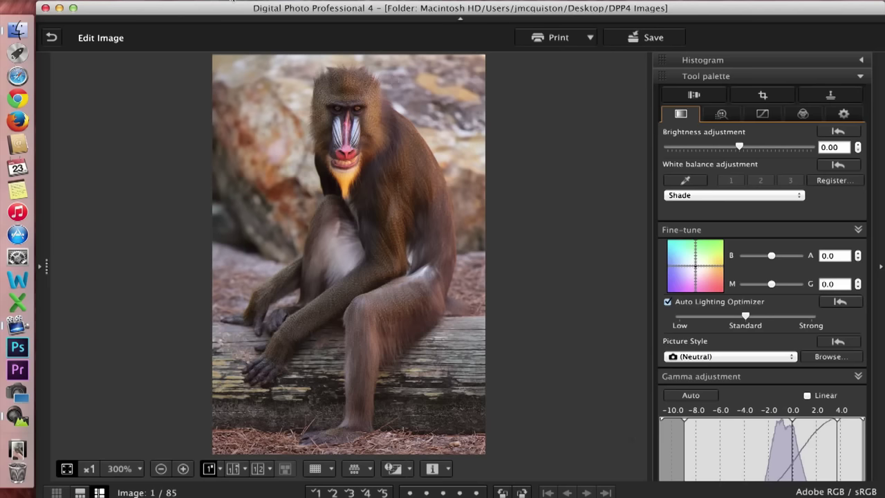
Copy the edited monkey photo's recipe and save the edited image.
{"action": "left_click", "coordinate": [232, 1]}
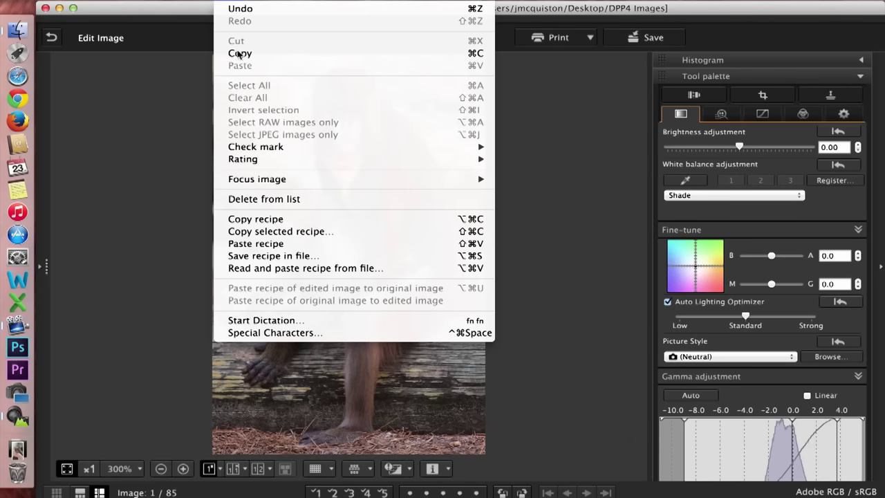
{"action": "left_click", "coordinate": [246, 220]}
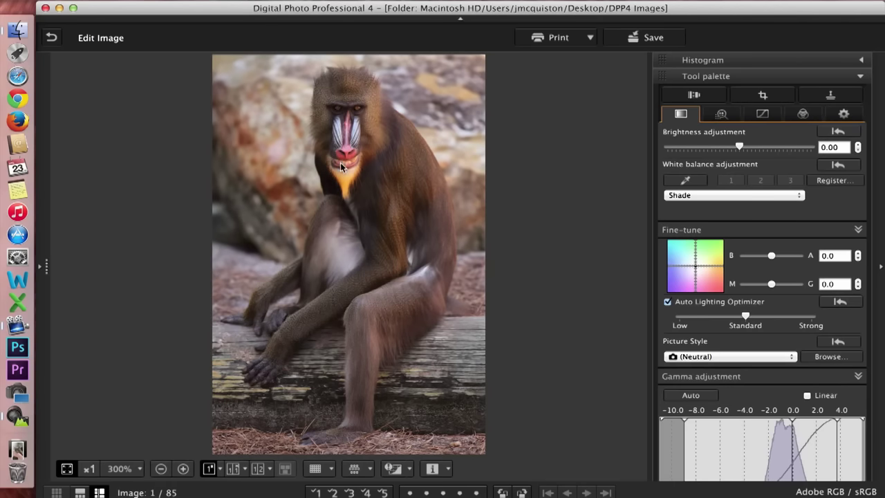
{"action": "left_click", "coordinate": [232, 2]}
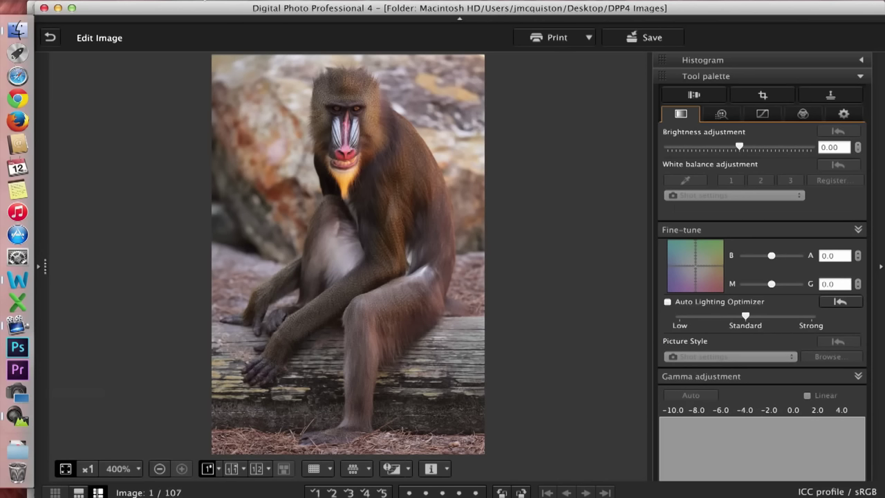
{"action": "left_click", "coordinate": [201, 3]}
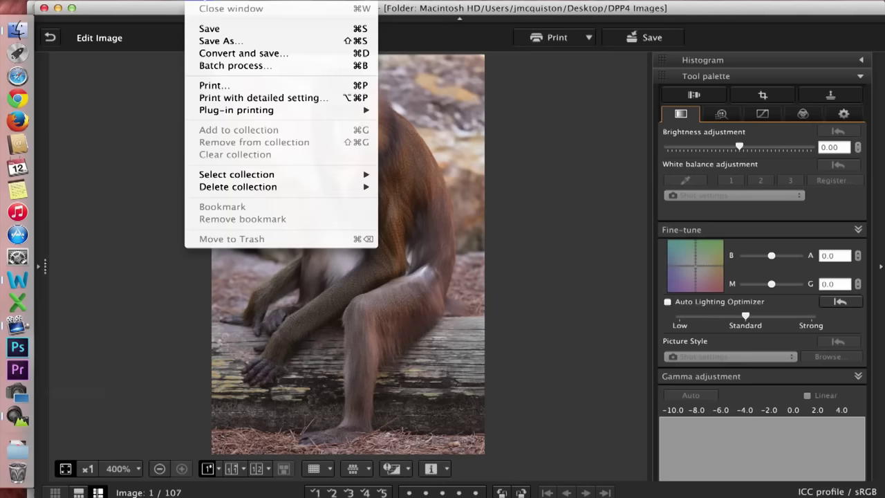
{"action": "left_click", "coordinate": [207, 29]}
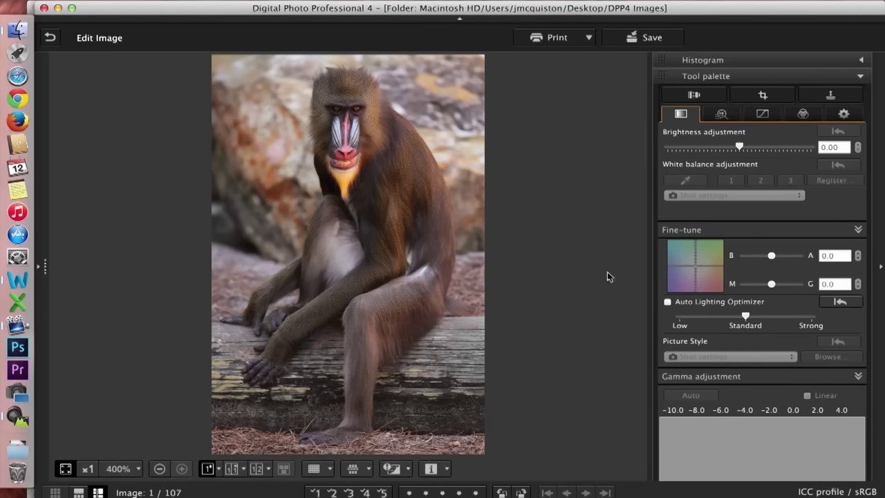
Review the available save locations and file types for converting the edited monkey photo, keep TIFF 16bit and Exif-JPEG, and close without saving.
{"action": "left_click", "coordinate": [638, 40]}
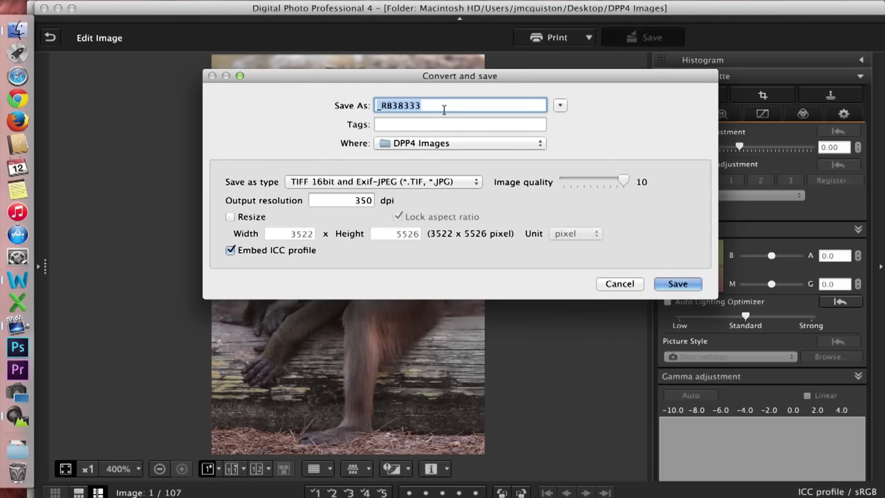
{"action": "left_click", "coordinate": [442, 143]}
{"action": "left_click", "coordinate": [440, 144]}
{"action": "left_click", "coordinate": [420, 181]}
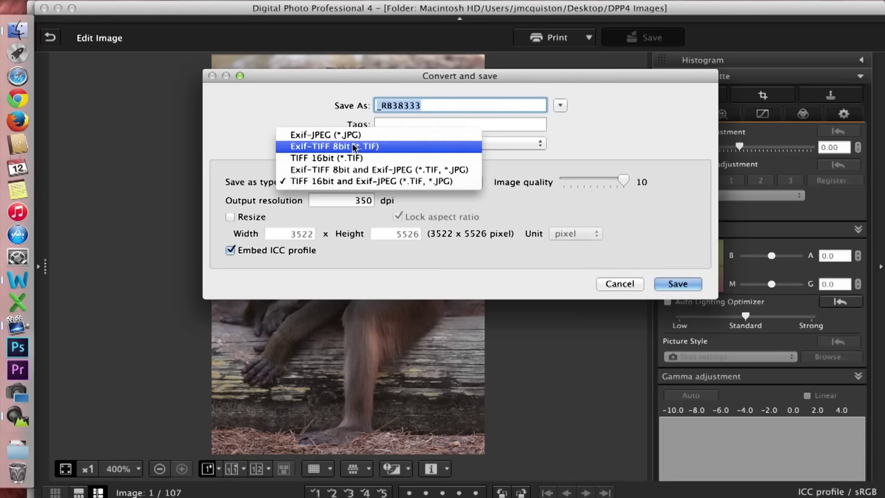
{"action": "left_click", "coordinate": [352, 181]}
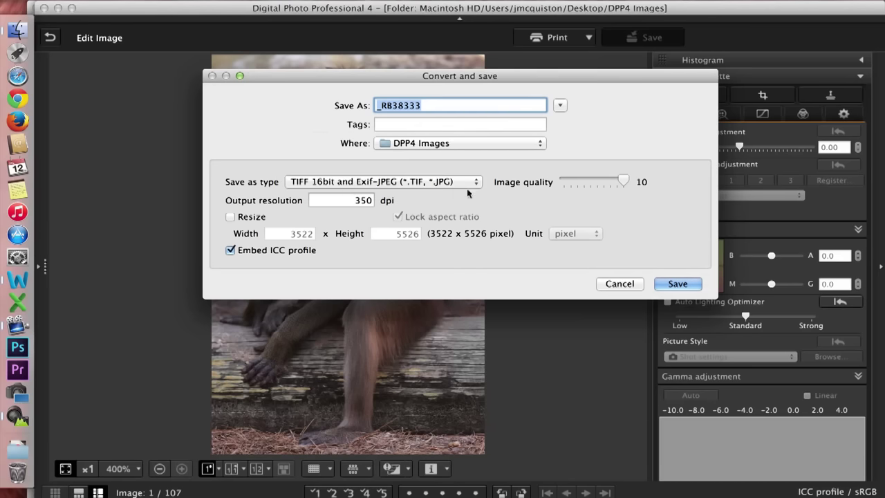
{"action": "left_click", "coordinate": [614, 284]}
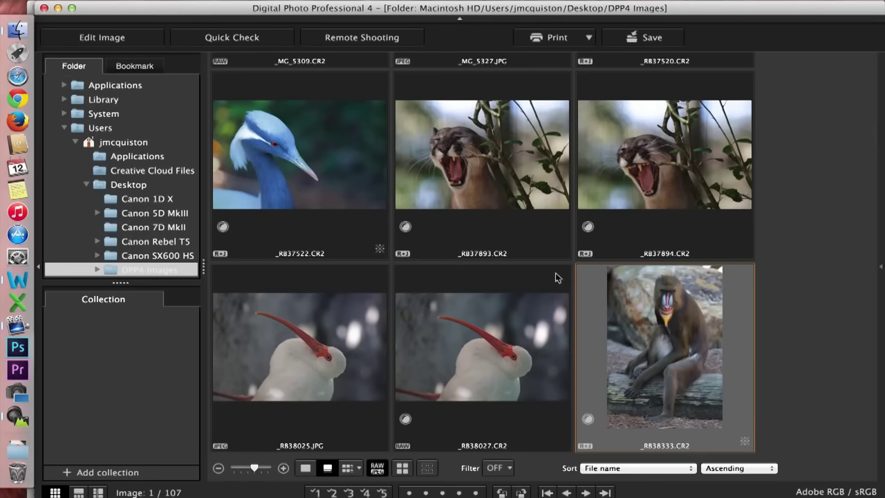
Add the blue bird photo and both snarling cat photos to the monkey photo selection, extending it to the folder's other images.
{"action": "left_click", "coordinate": [341, 159]}
{"action": "left_click", "coordinate": [488, 157]}
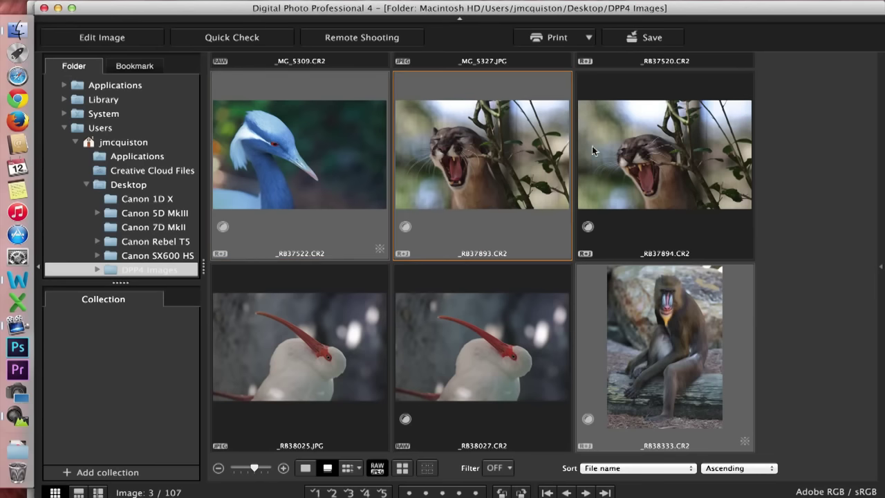
{"action": "left_click", "coordinate": [637, 150]}
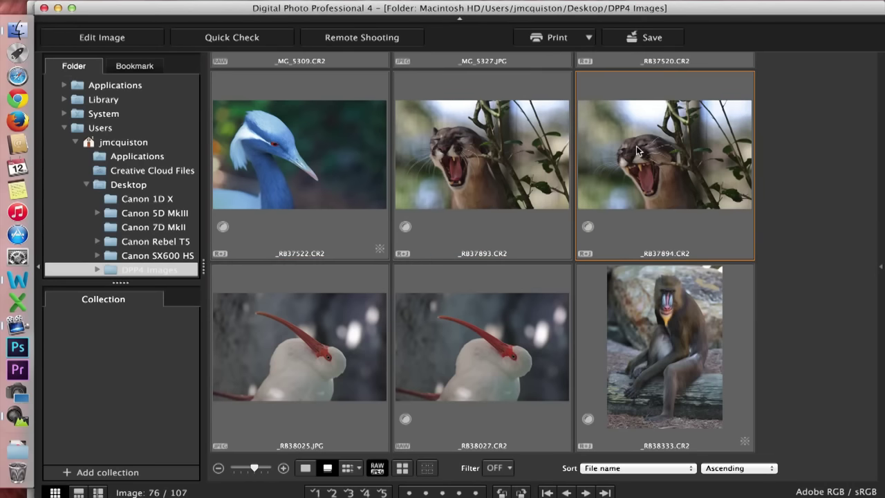
Review the batch save settings and output file types for the selected images, keep TIFF 16bit and Exif-JPEG, and cancel the batch.
{"action": "left_click", "coordinate": [642, 38]}
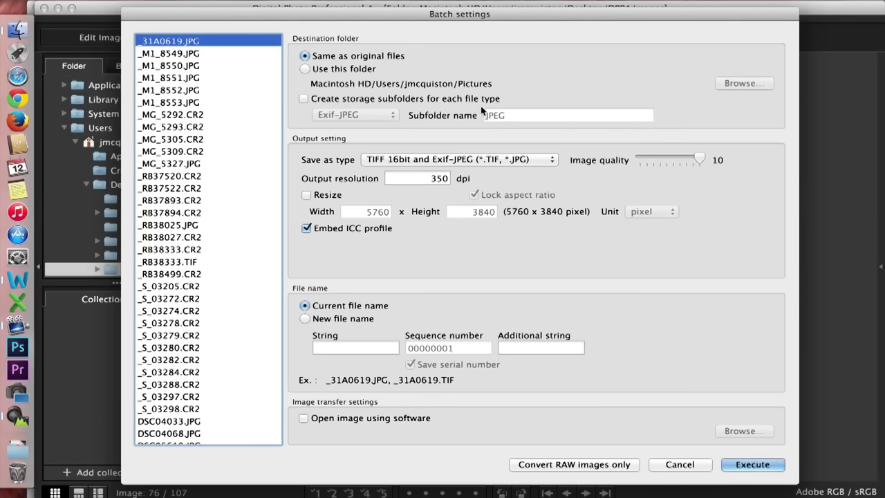
{"action": "left_click", "coordinate": [456, 160]}
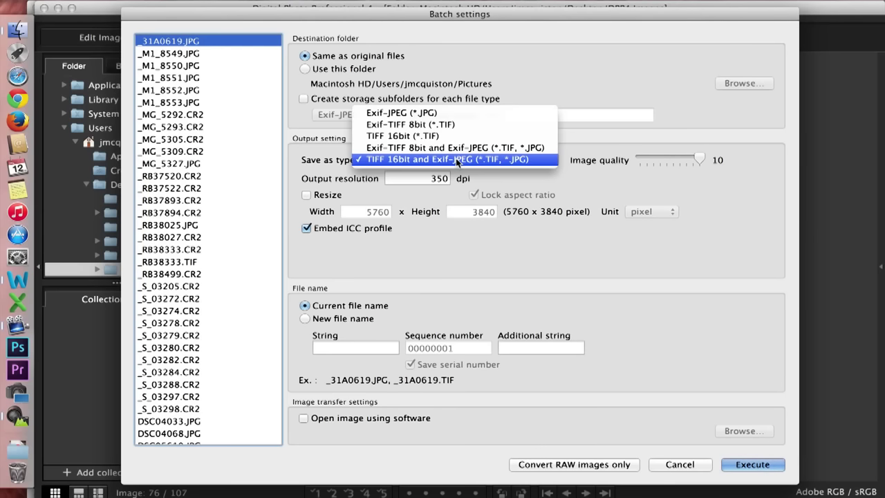
{"action": "left_click", "coordinate": [456, 159]}
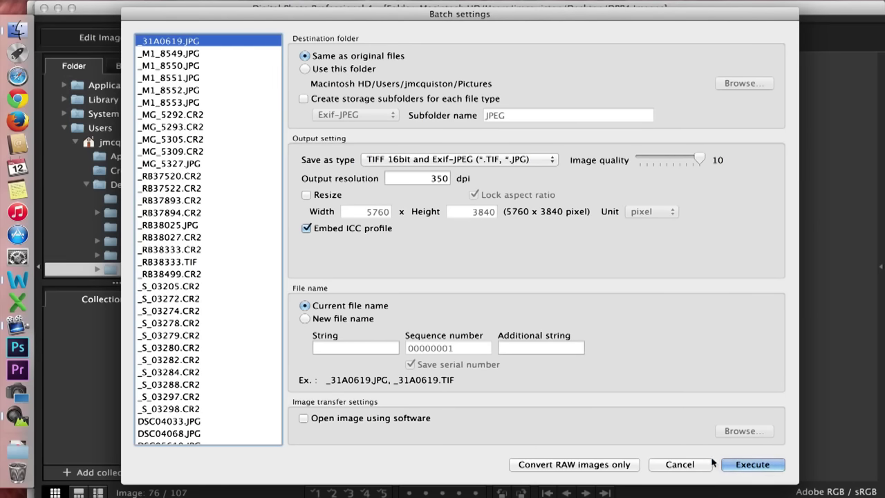
{"action": "left_click", "coordinate": [674, 465]}
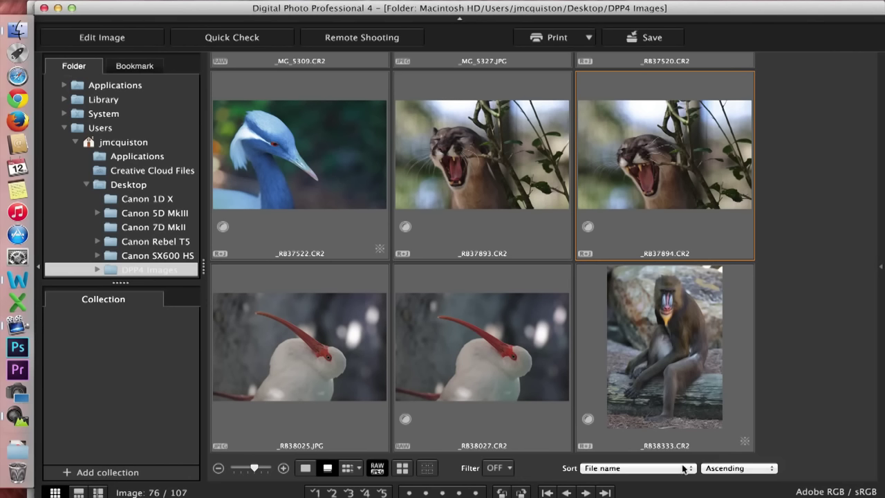